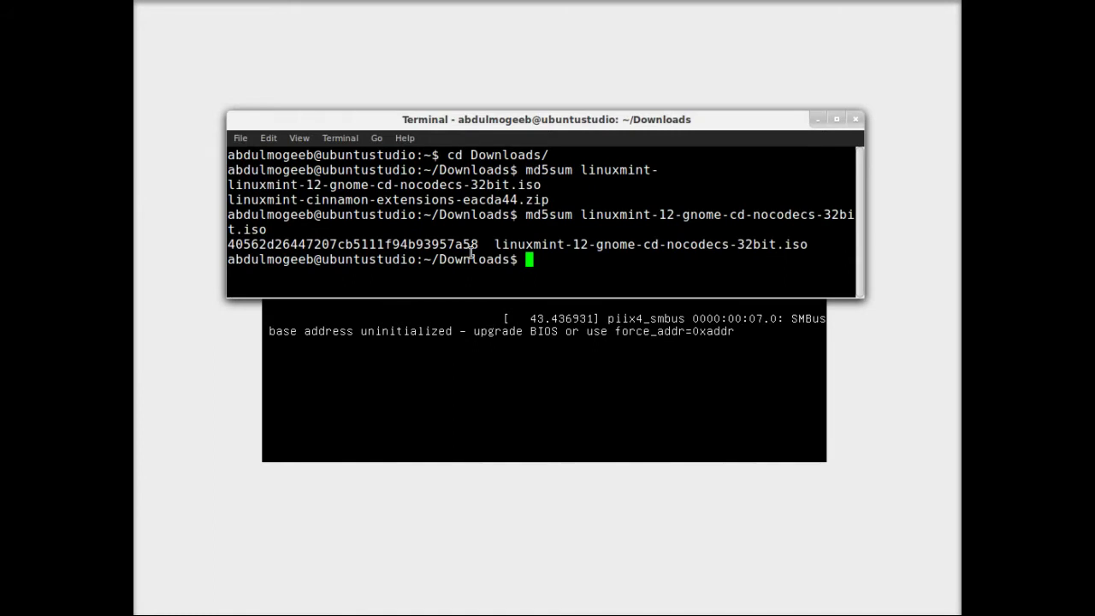
Highlight the computed ISO checksum and the md5sum command, then close the terminal window
{"action": "left_click_drag", "start_coordinate": [479, 247], "coordinate": [227, 247]}
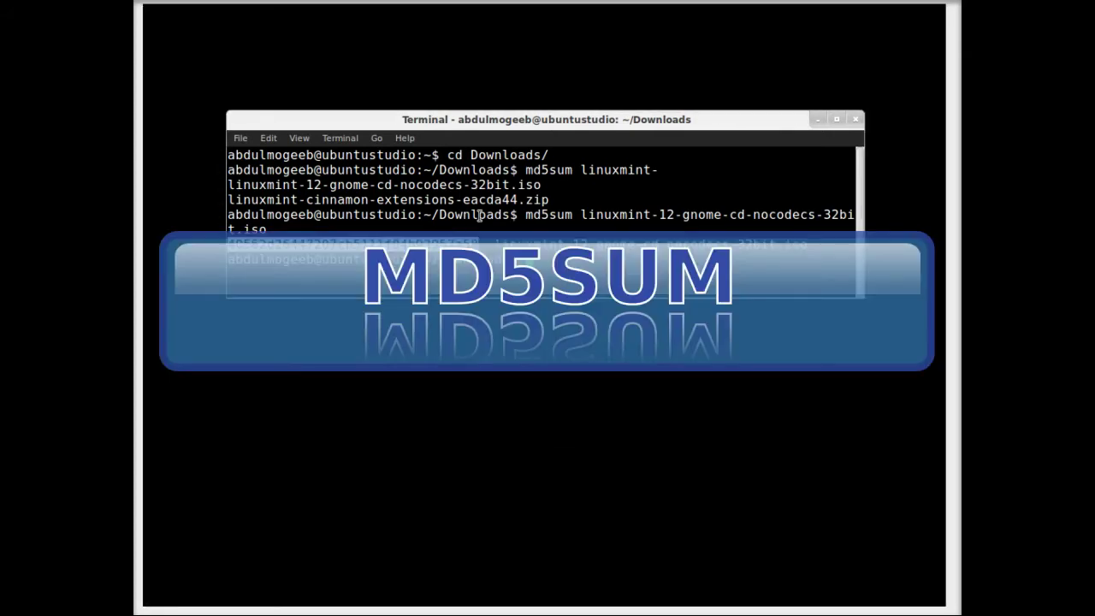
{"action": "left_click", "coordinate": [550, 212]}
{"action": "double_click", "coordinate": [552, 214]}
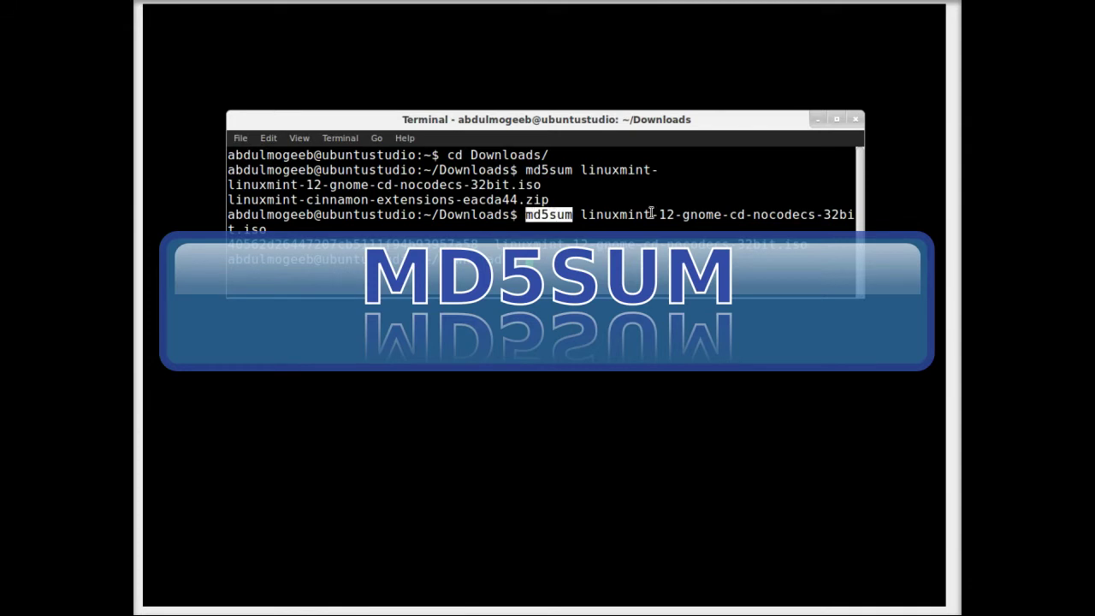
{"action": "left_click", "coordinate": [852, 119]}
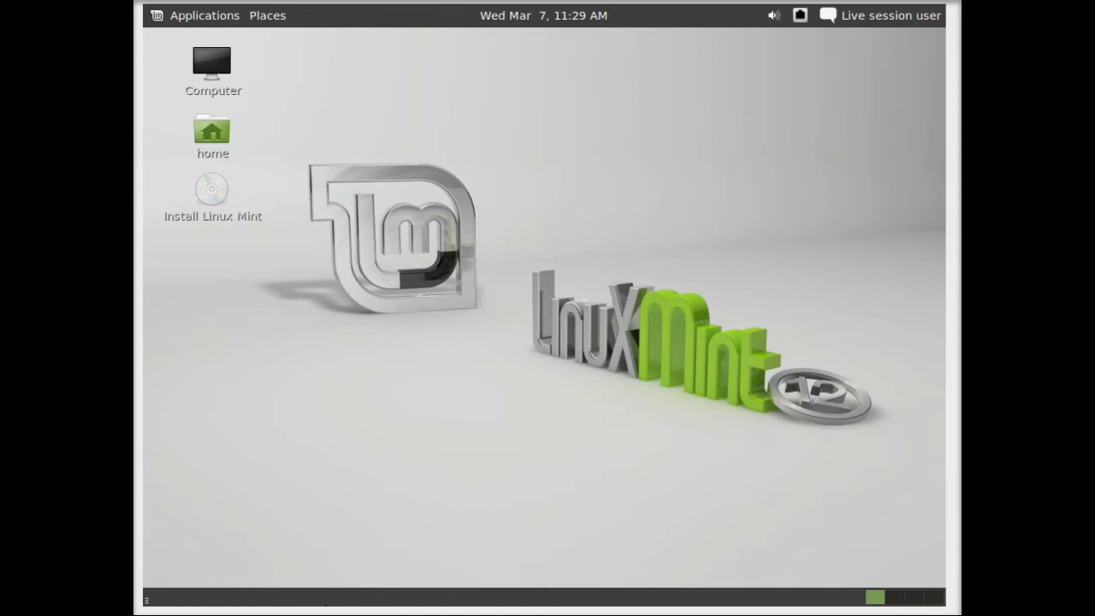
Browse the Applications and Places menus on the top panel, then dismiss them
{"action": "left_click", "coordinate": [217, 15]}
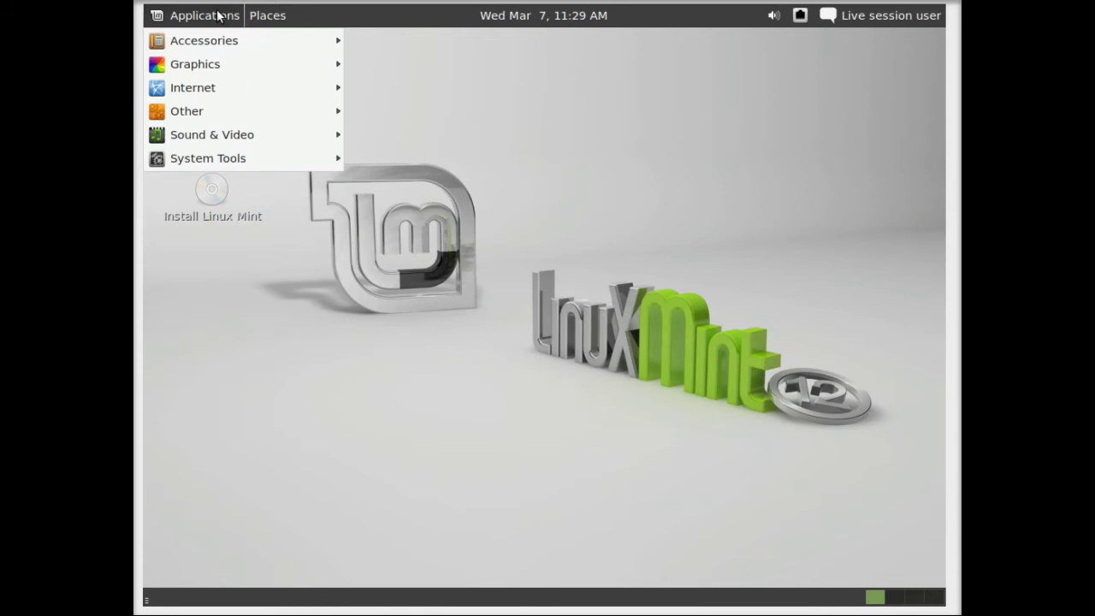
{"action": "left_click", "coordinate": [256, 10]}
{"action": "left_click", "coordinate": [257, 8]}
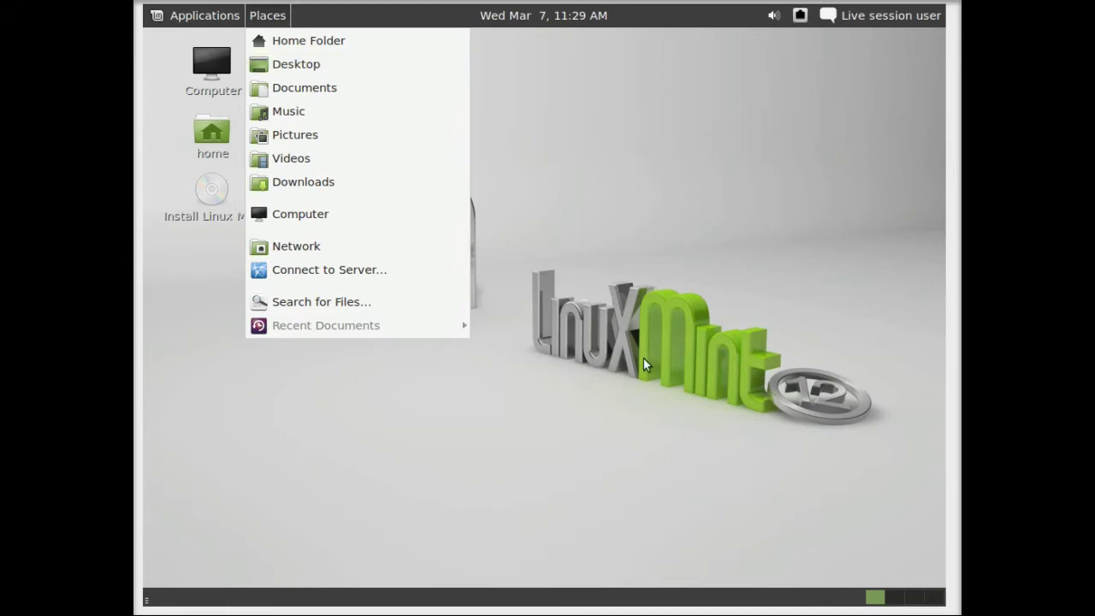
{"action": "left_click", "coordinate": [657, 87]}
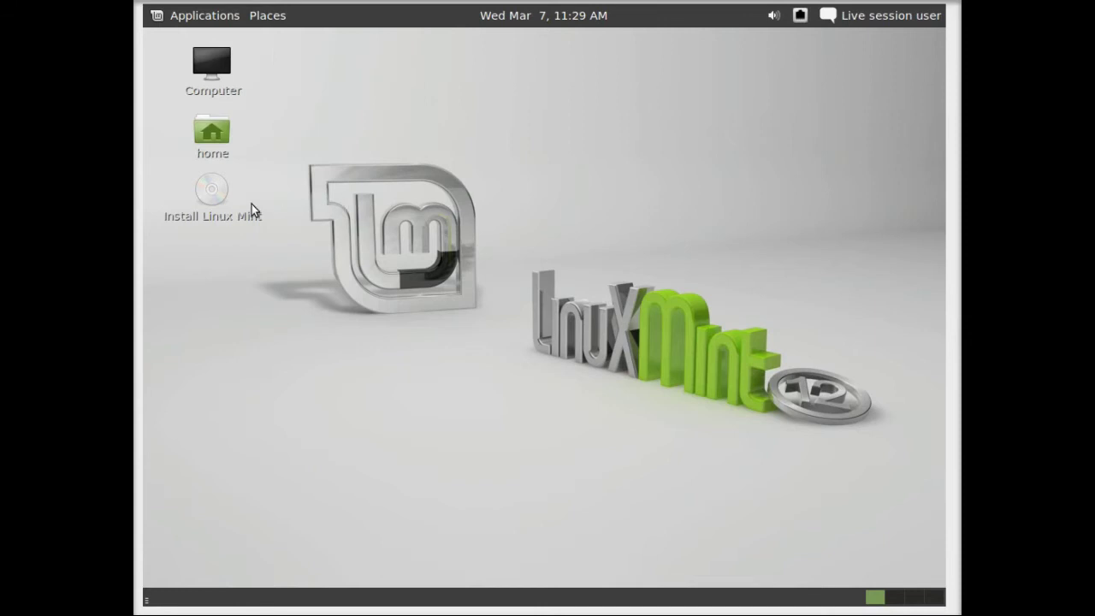
Launch the installer with Open from the Install Linux Mint icon's context menu
{"action": "left_click", "coordinate": [211, 204]}
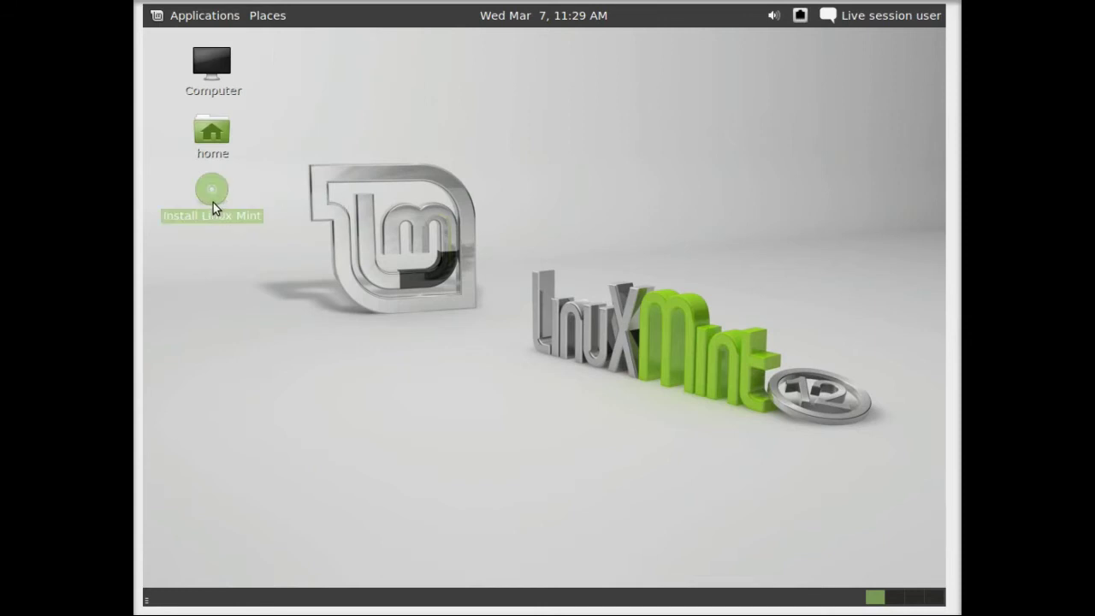
{"action": "right_click", "coordinate": [214, 208]}
{"action": "left_click", "coordinate": [225, 208]}
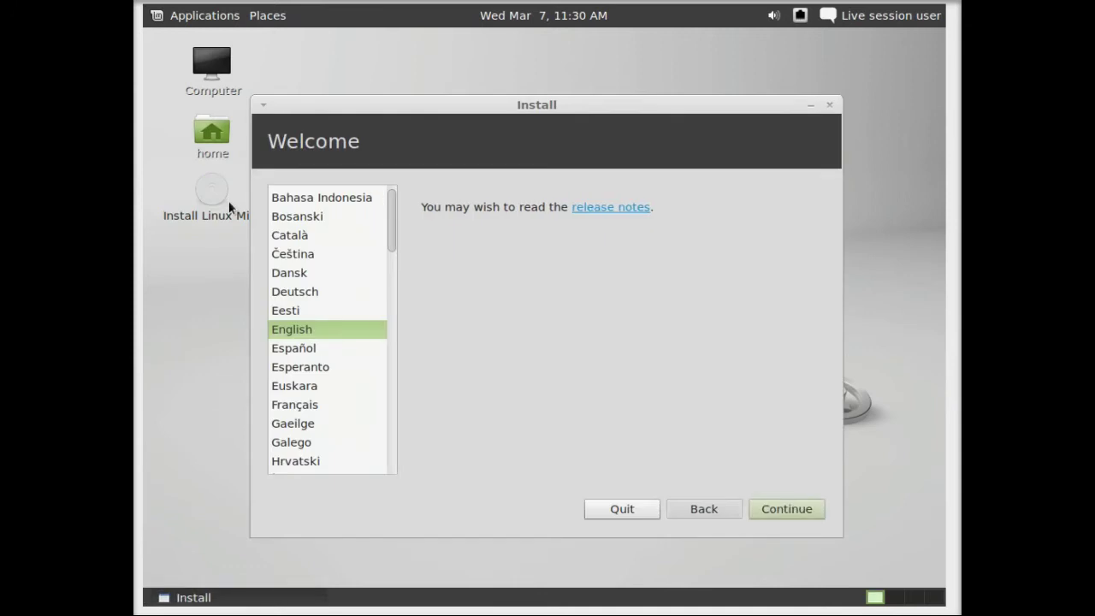
Select عربي (Arabic) in the language list and continue with تابع
{"action": "scroll", "coordinate": [283, 317], "scroll_direction": "up", "scroll_amount": 1}
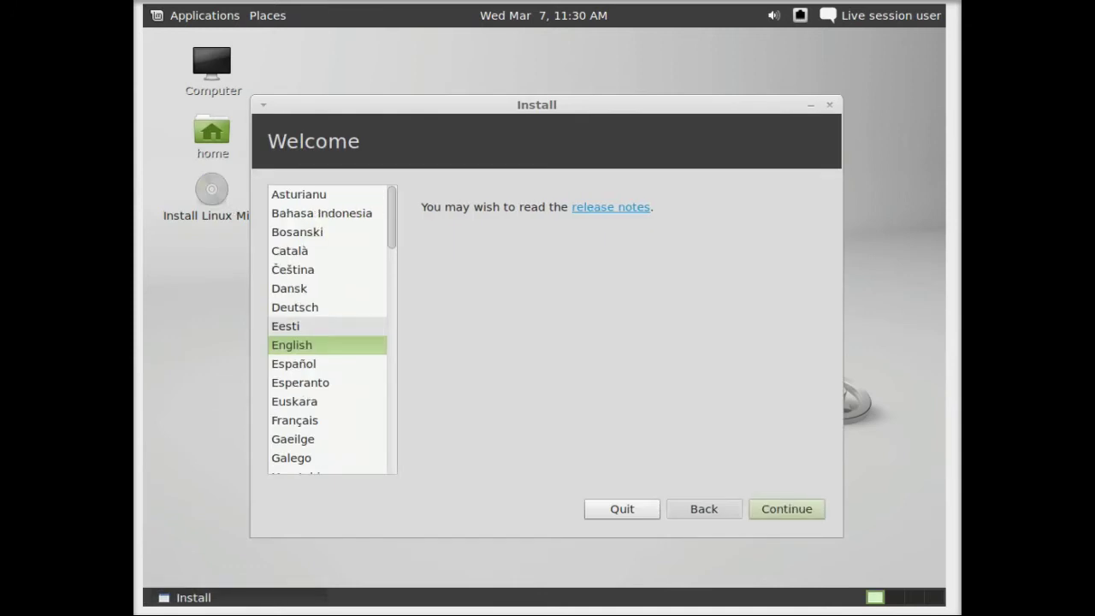
{"action": "scroll", "coordinate": [298, 377], "scroll_direction": "down", "scroll_amount": 20}
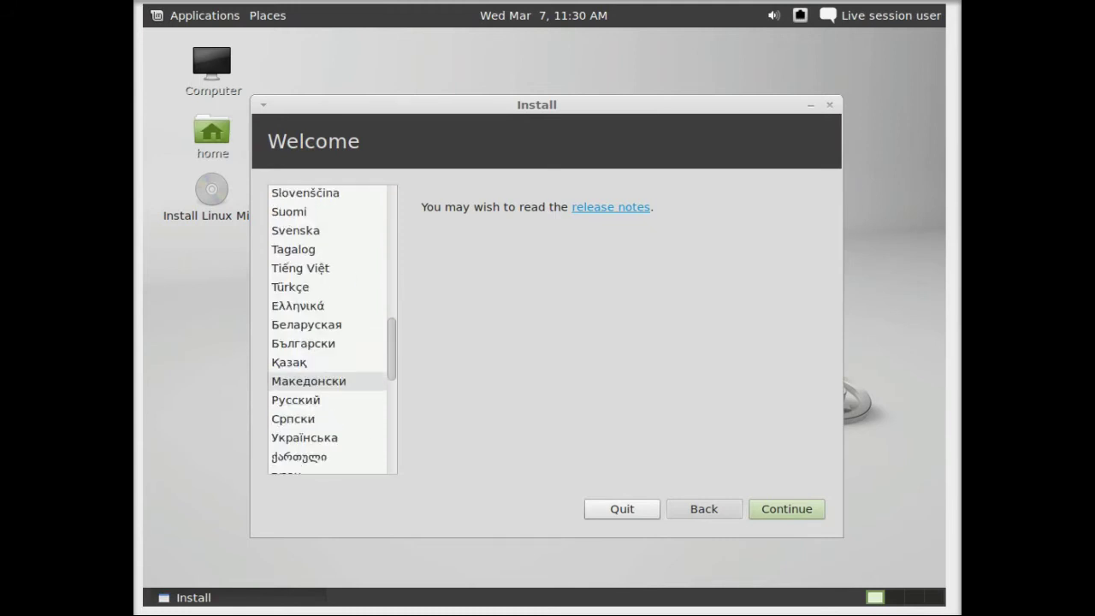
{"action": "left_click", "coordinate": [296, 195]}
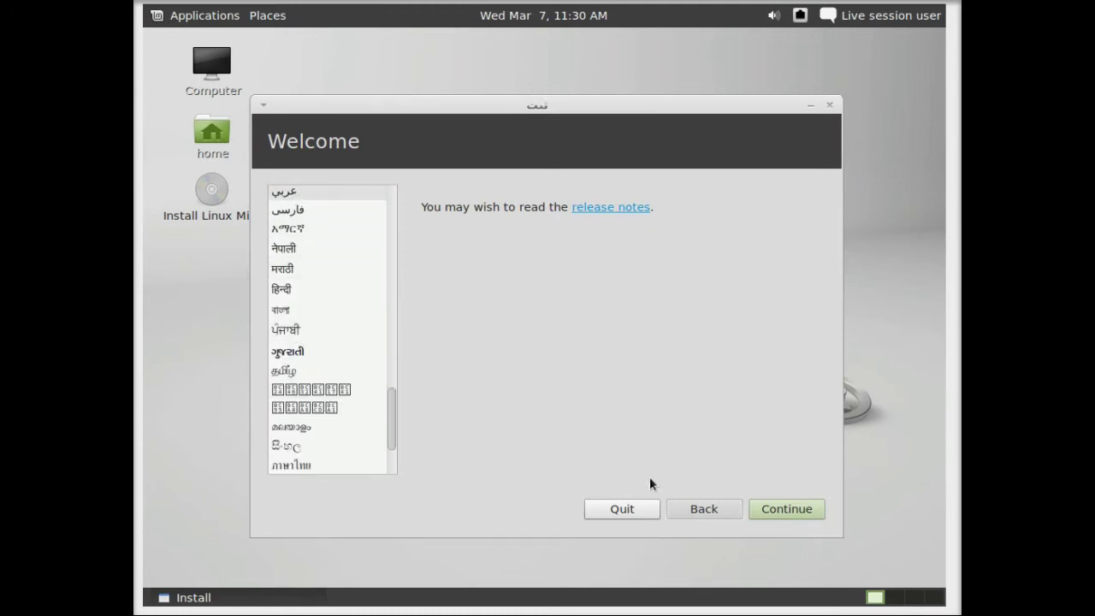
{"action": "left_click", "coordinate": [313, 514]}
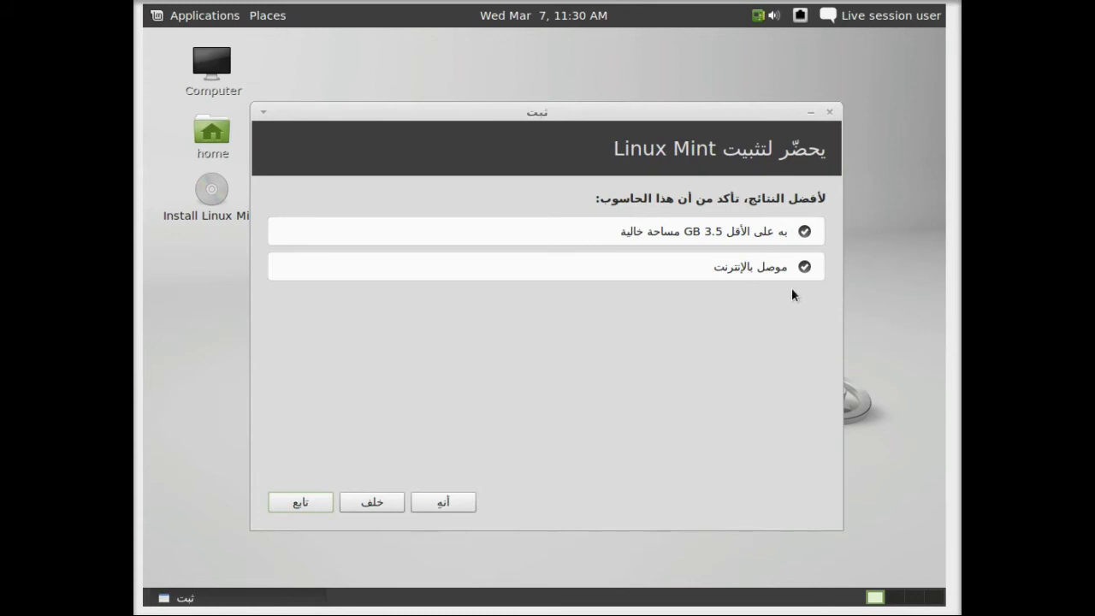
Continue past the 3.5 GB disk space and internet checks
{"action": "left_click", "coordinate": [311, 511]}
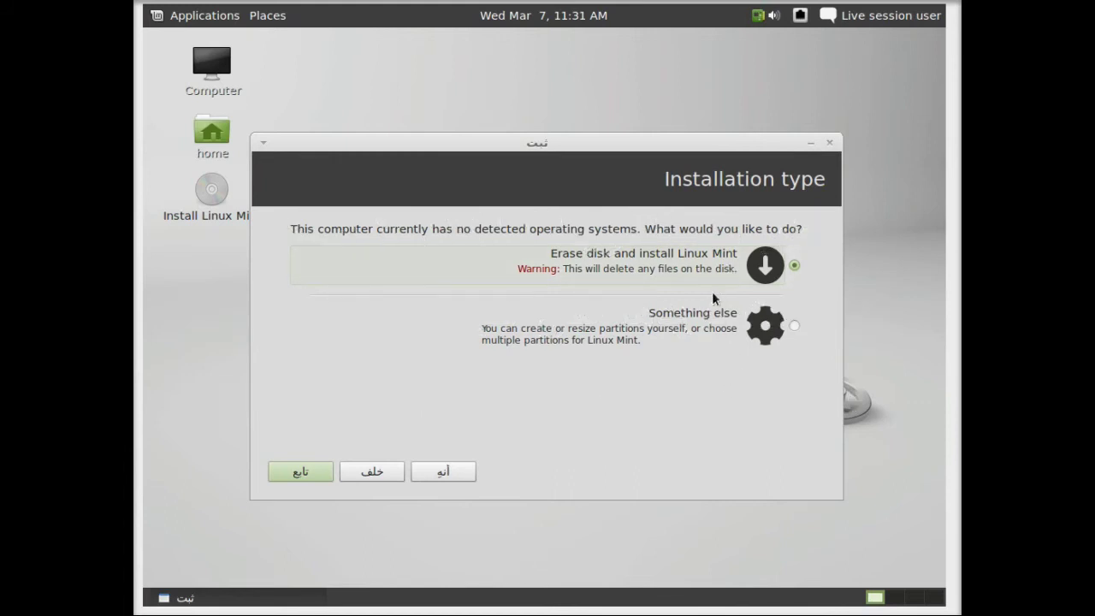
Choose 'Something else' for manual partitioning and continue
{"action": "left_click", "coordinate": [706, 335]}
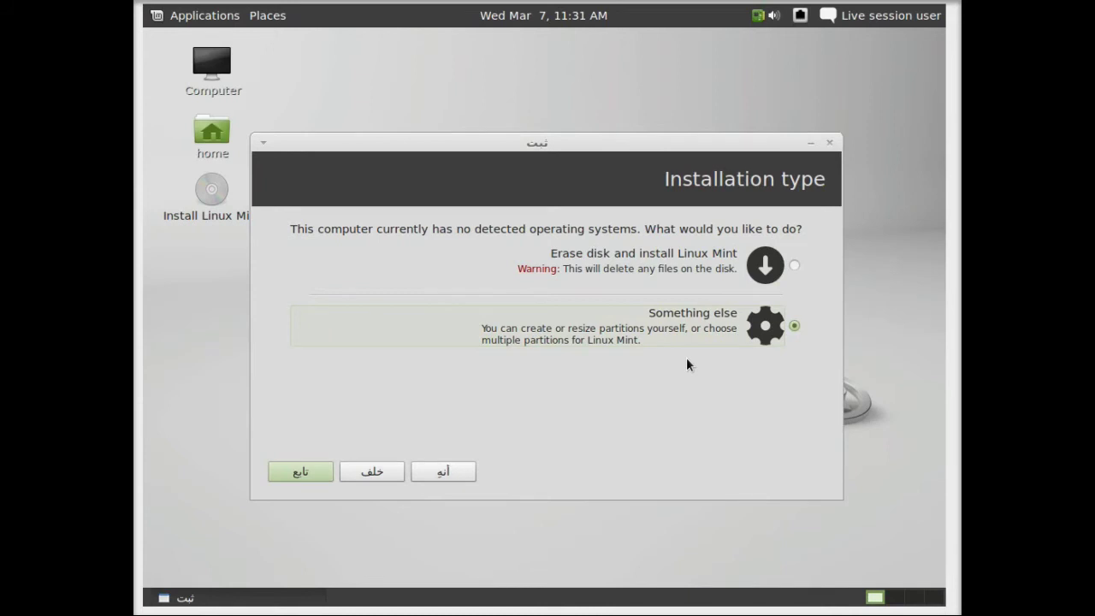
{"action": "left_click", "coordinate": [308, 471]}
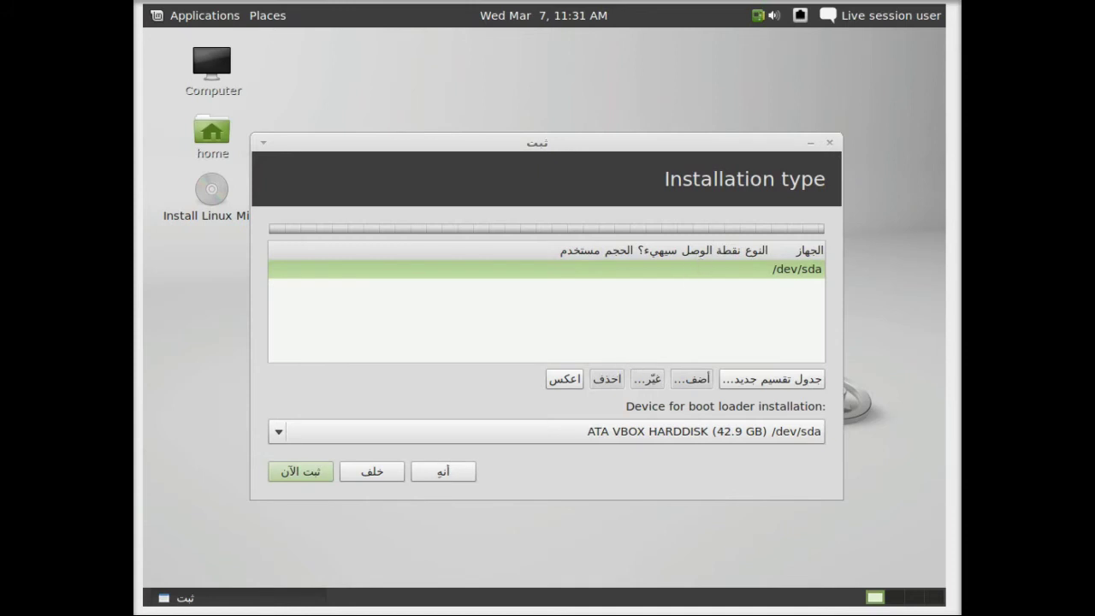
Confirm a new empty partition table on /dev/sda, then add a partition in the 42949 MB free space
{"action": "left_click", "coordinate": [770, 378]}
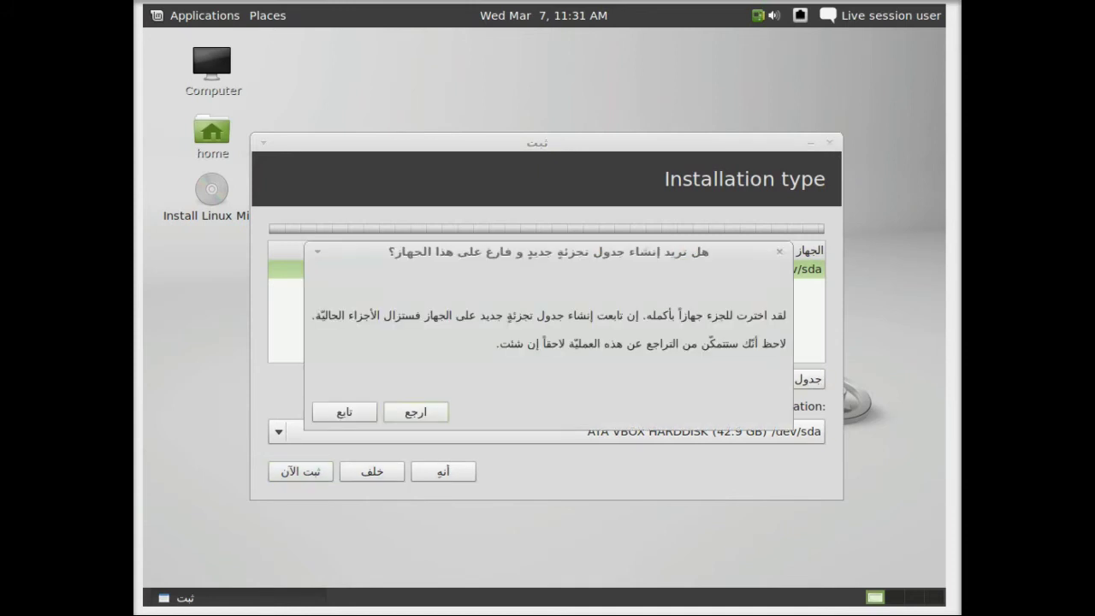
{"action": "left_click", "coordinate": [347, 413]}
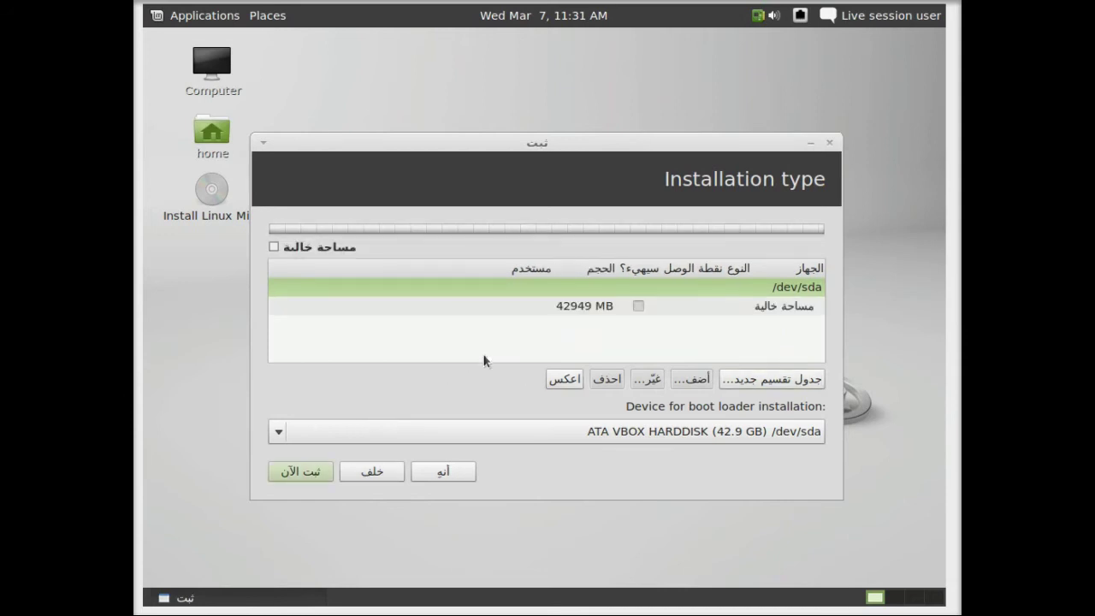
{"action": "left_click", "coordinate": [720, 306]}
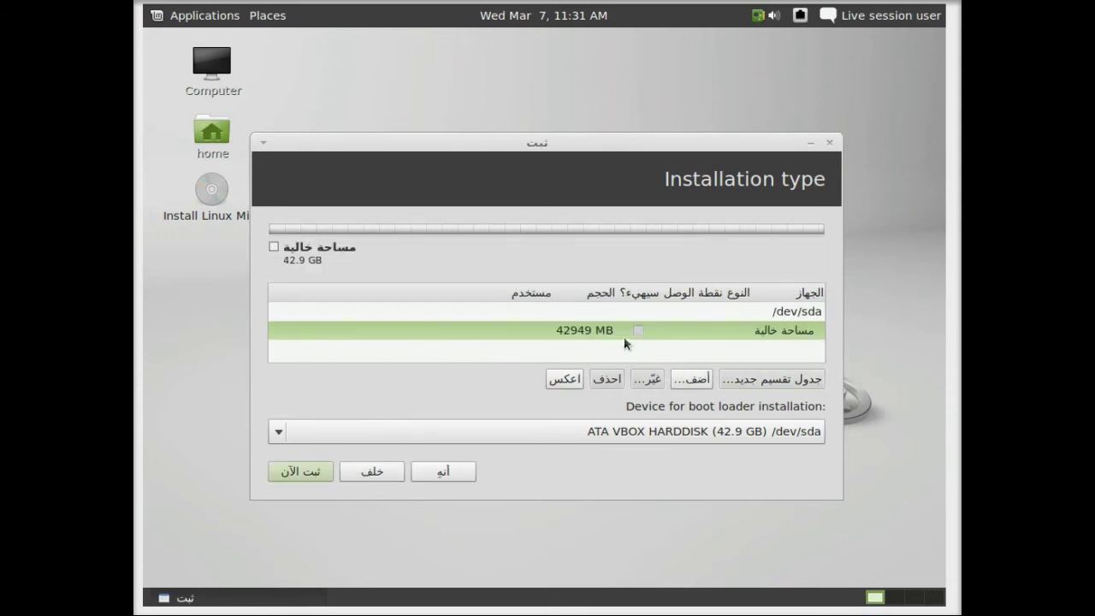
{"action": "left_click", "coordinate": [691, 378]}
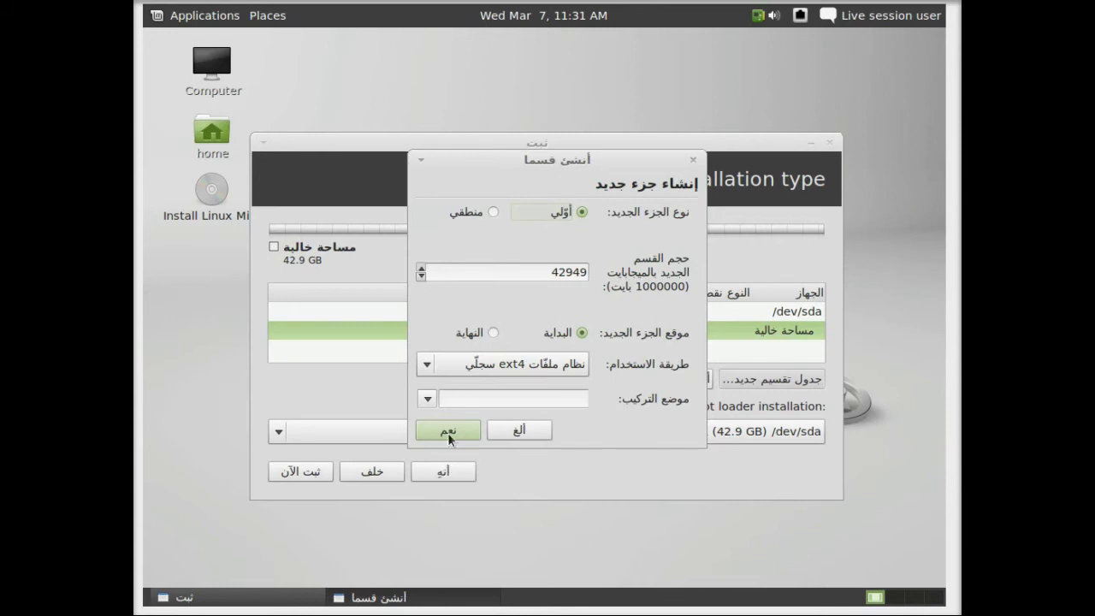
Set the new partition to swap area with size 2000 MB and confirm it
{"action": "left_click", "coordinate": [427, 398]}
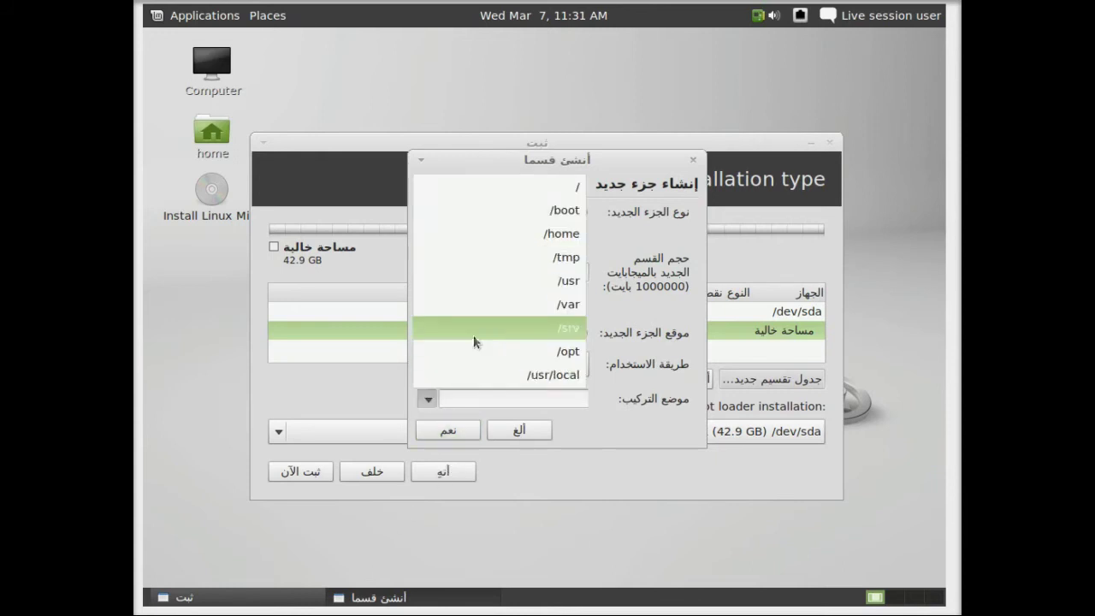
{"action": "left_click", "coordinate": [616, 472]}
{"action": "left_click", "coordinate": [513, 364]}
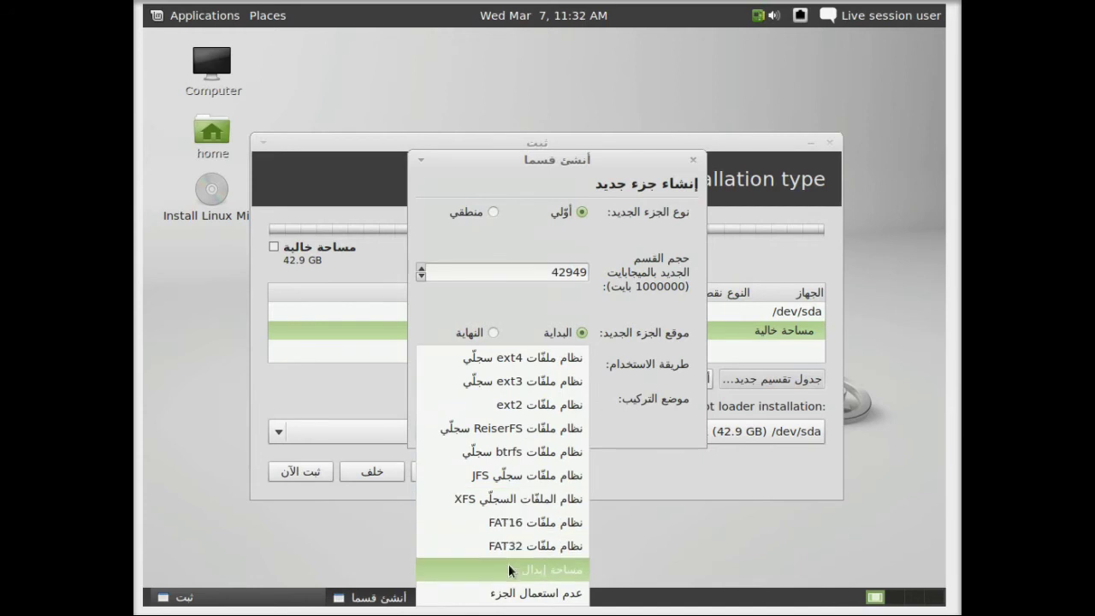
{"action": "left_click", "coordinate": [508, 564]}
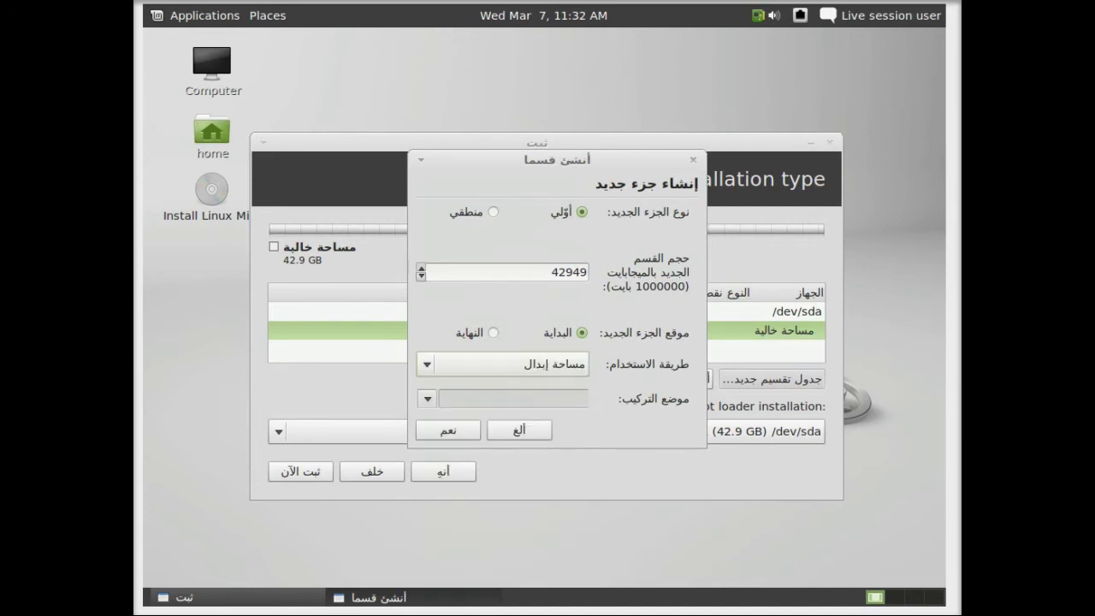
{"action": "left_click", "coordinate": [542, 267]}
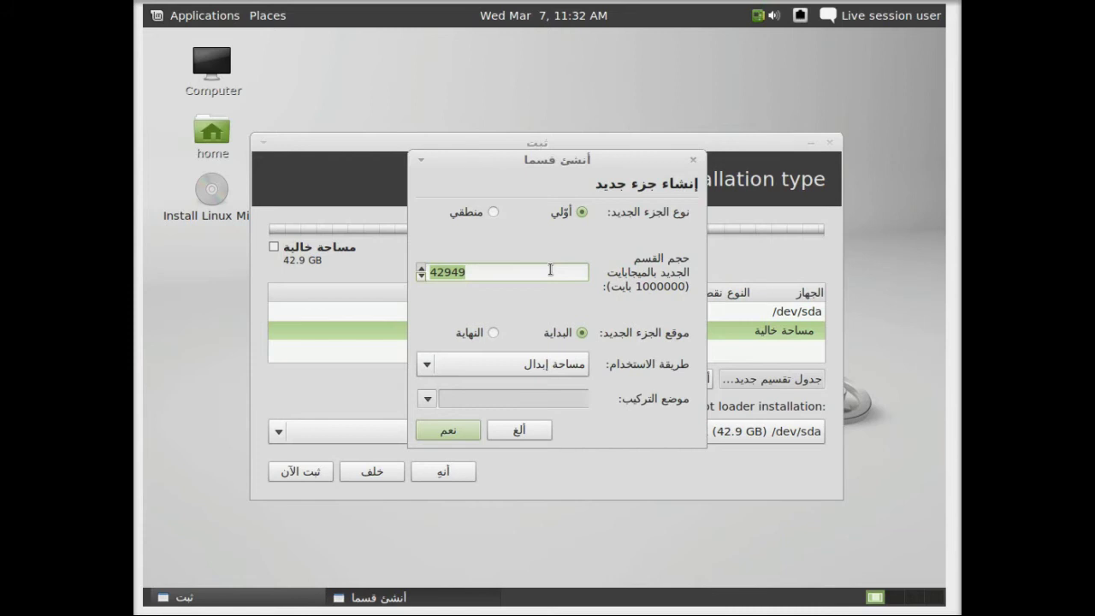
{"action": "type", "text": "2000"}
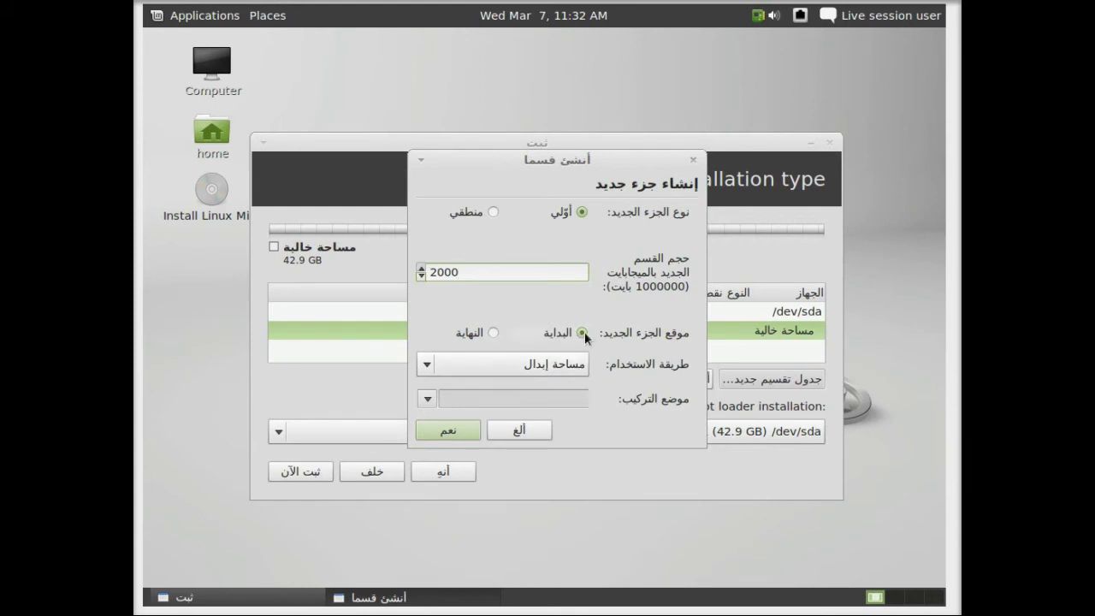
{"action": "left_click", "coordinate": [424, 431]}
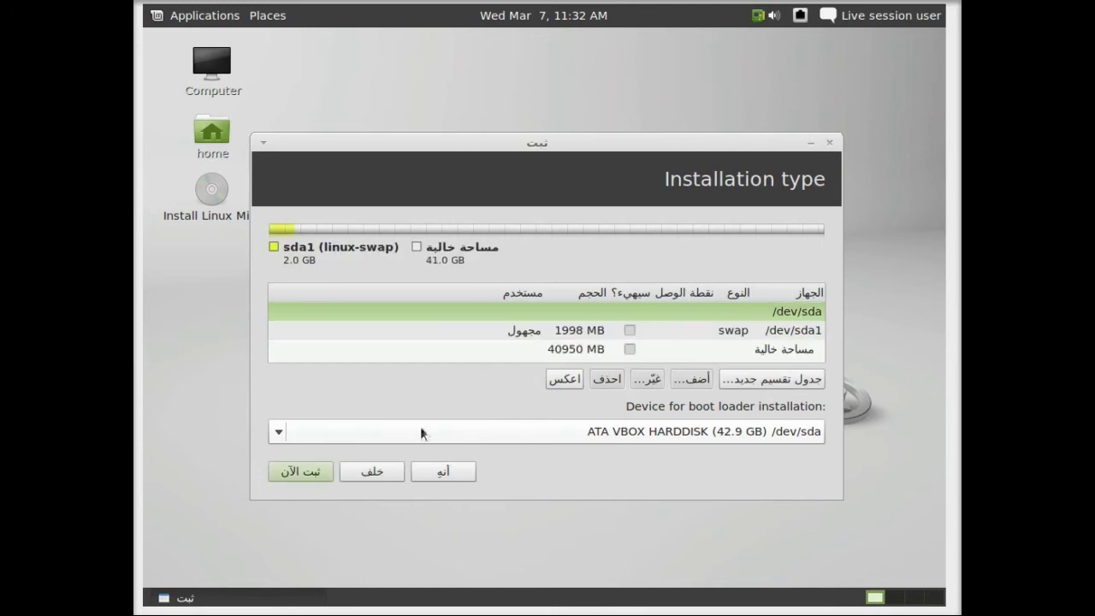
From the free space, create a 10000 MB logical ext4 partition with mount point /
{"action": "left_click", "coordinate": [599, 349]}
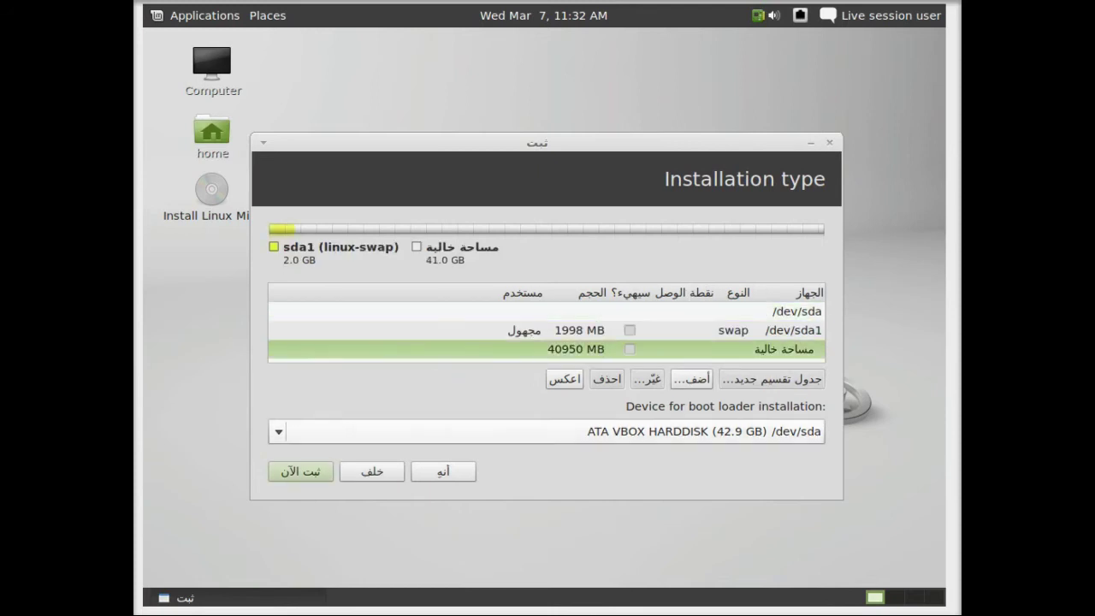
{"action": "left_click", "coordinate": [693, 379]}
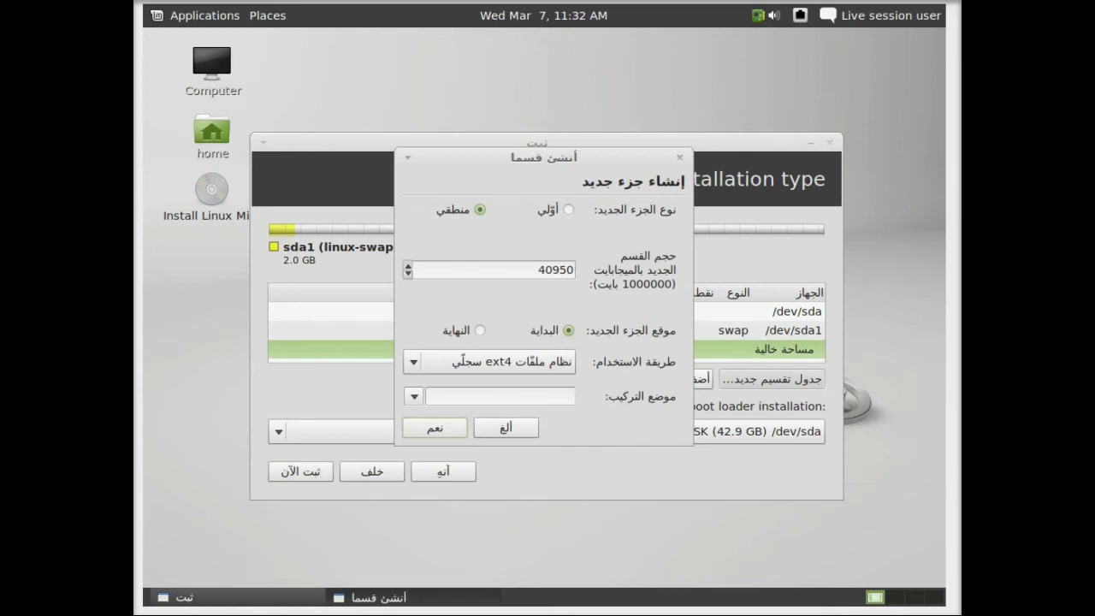
{"action": "left_click", "coordinate": [527, 272]}
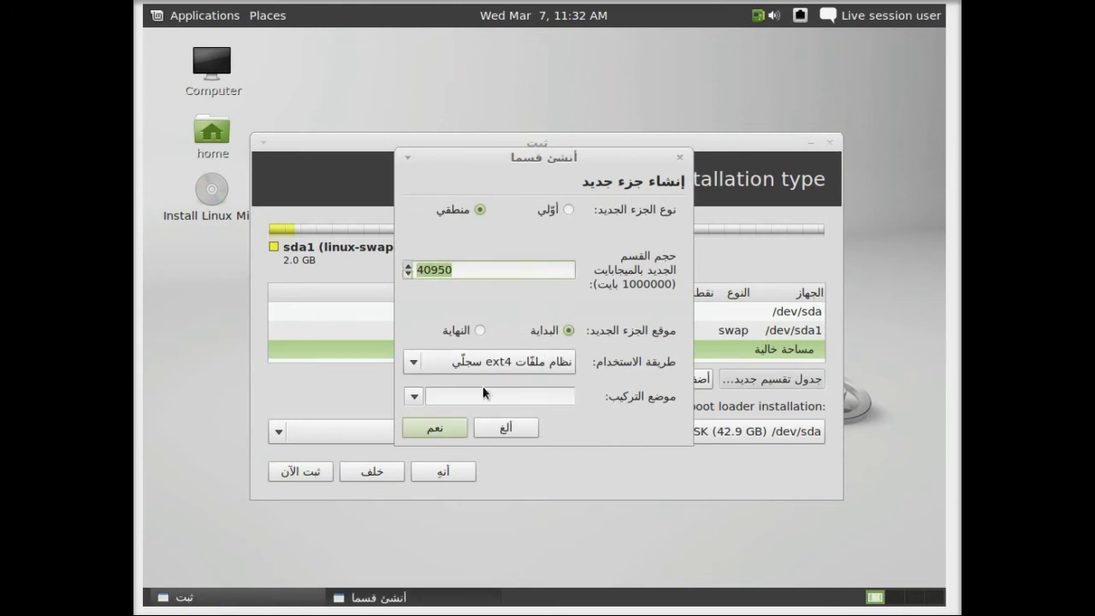
{"action": "left_click", "coordinate": [413, 396]}
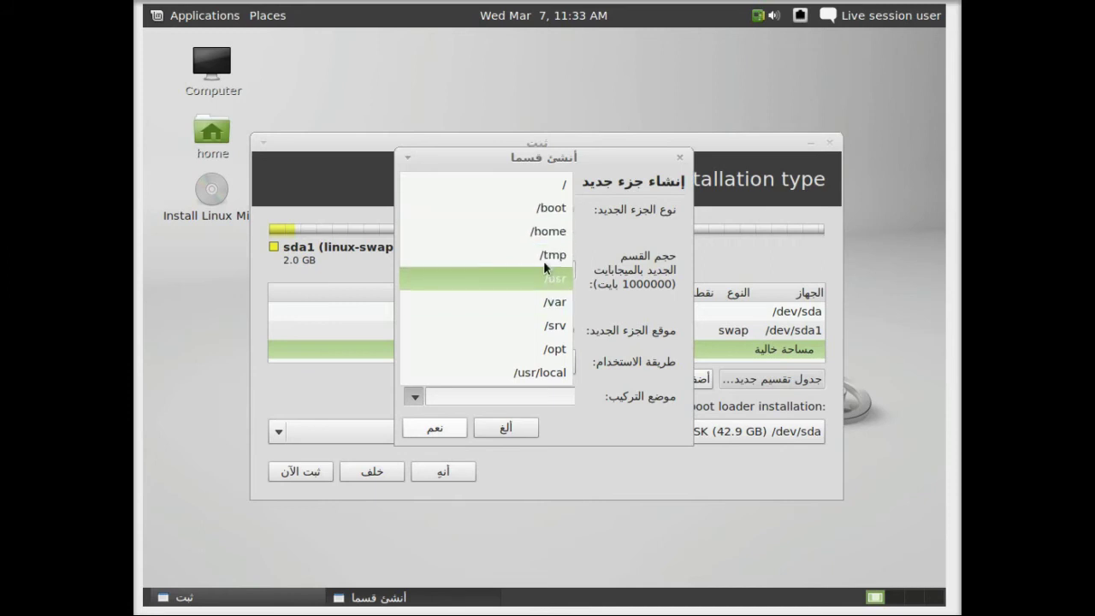
{"action": "left_click", "coordinate": [552, 183]}
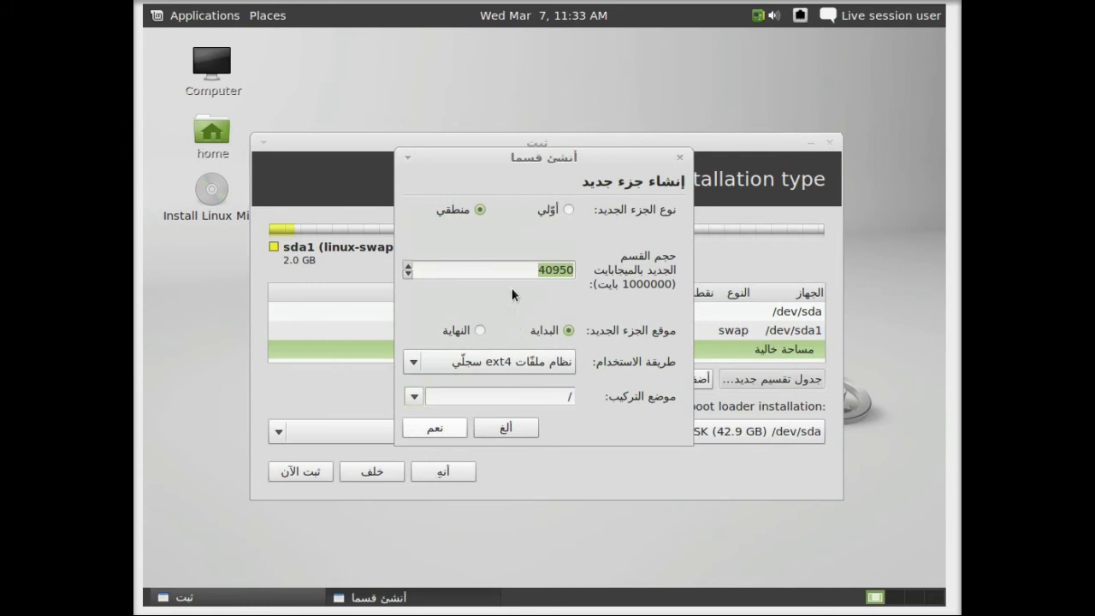
{"action": "double_click", "coordinate": [510, 271]}
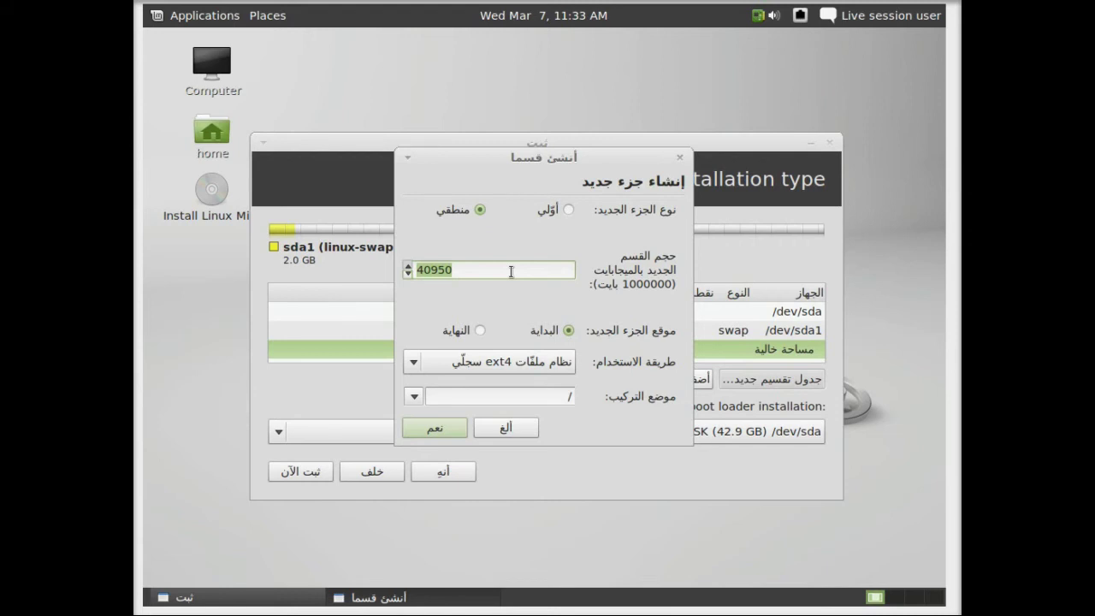
{"action": "type", "text": "10000"}
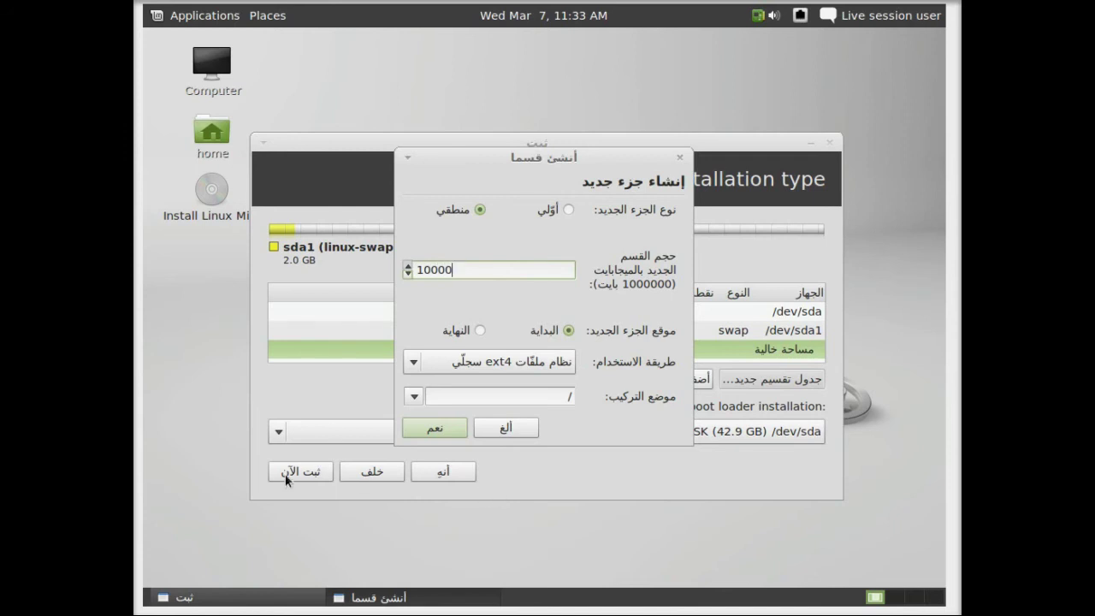
{"action": "left_click", "coordinate": [432, 425]}
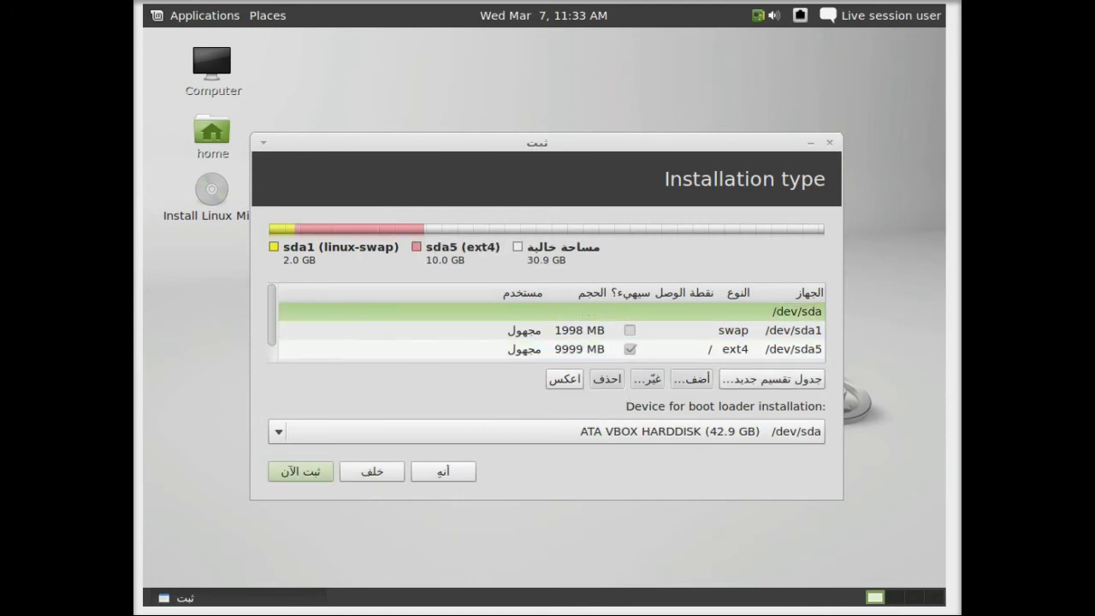
Make the 30949 MB free space an ext4 journaling partition mounted at /home
{"action": "scroll", "coordinate": [702, 333], "scroll_direction": "down", "scroll_amount": 1}
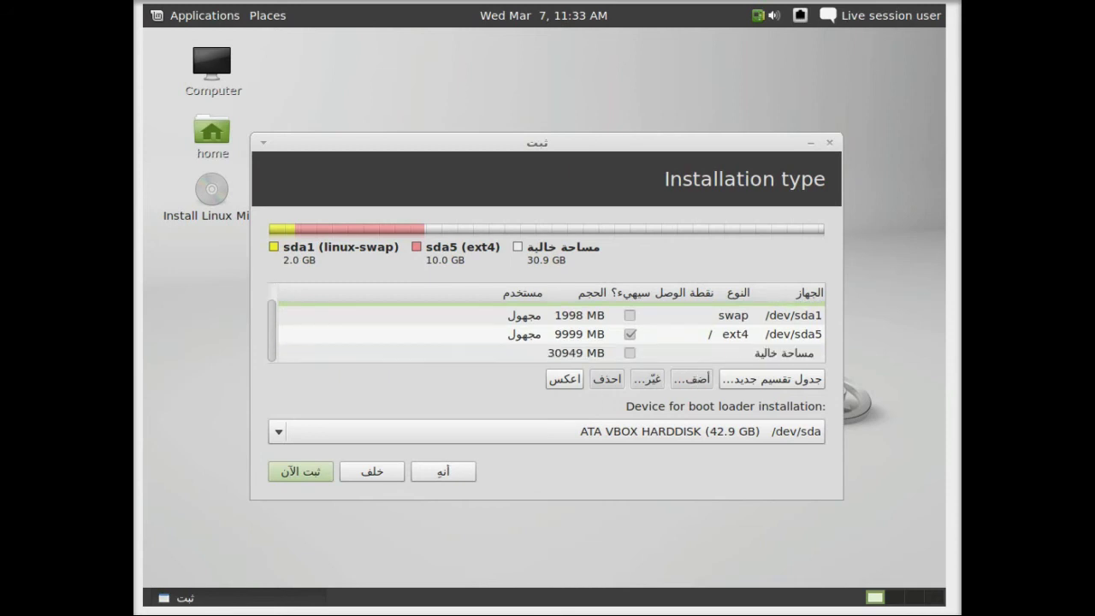
{"action": "left_click", "coordinate": [607, 359]}
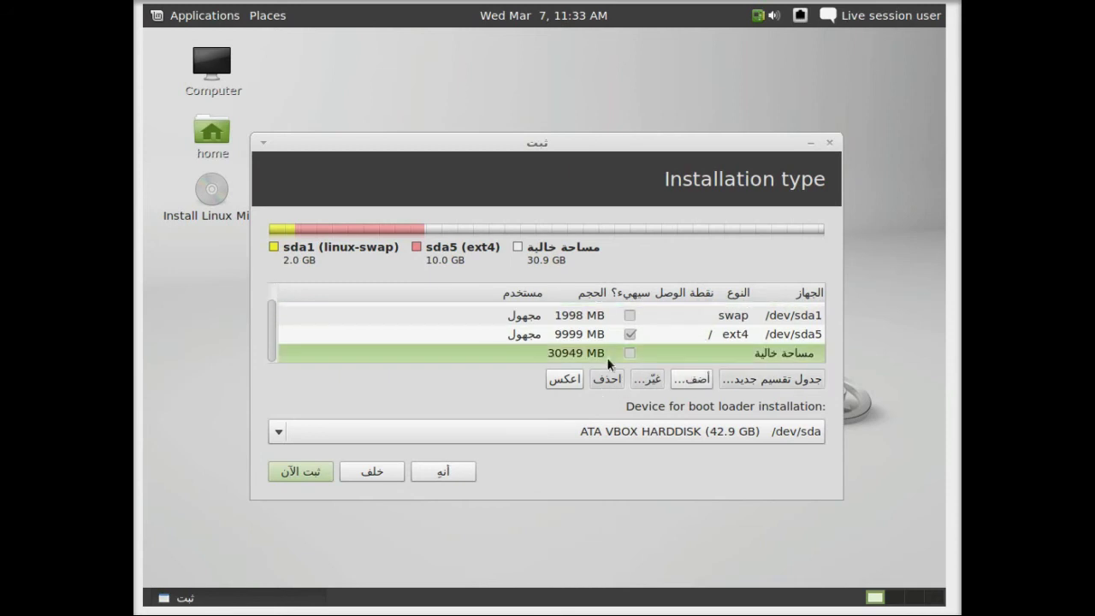
{"action": "left_click", "coordinate": [691, 381]}
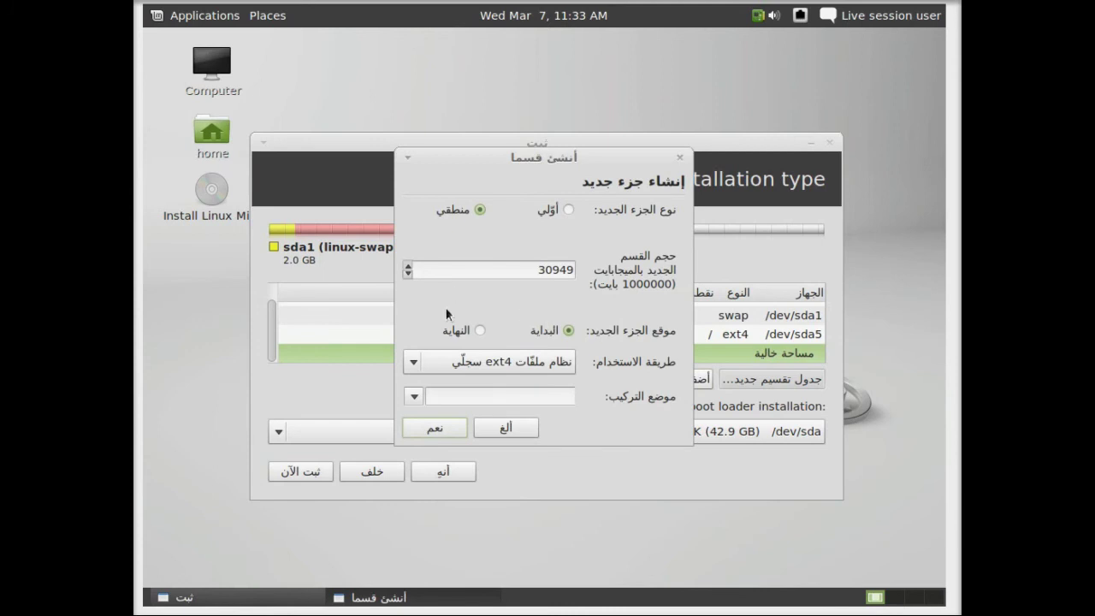
{"action": "left_click", "coordinate": [479, 362]}
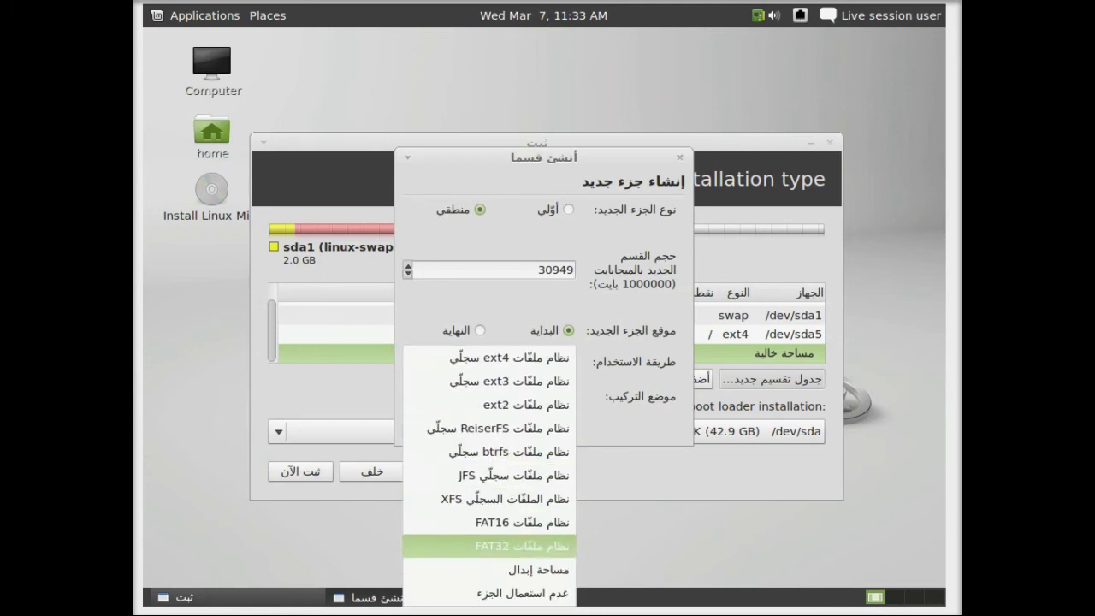
{"action": "left_click", "coordinate": [478, 358]}
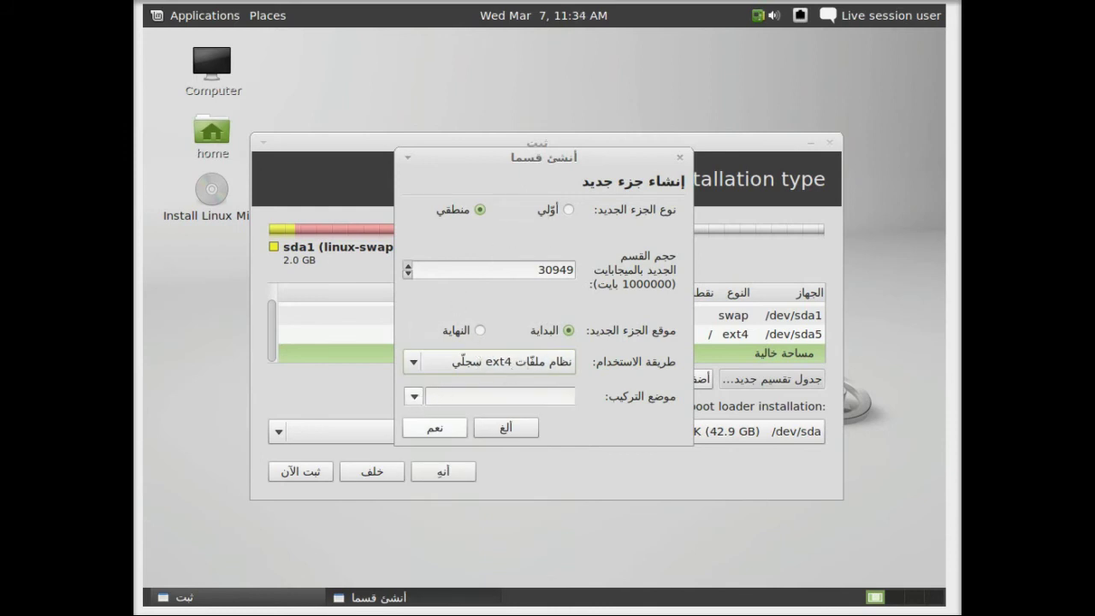
{"action": "left_click", "coordinate": [413, 396]}
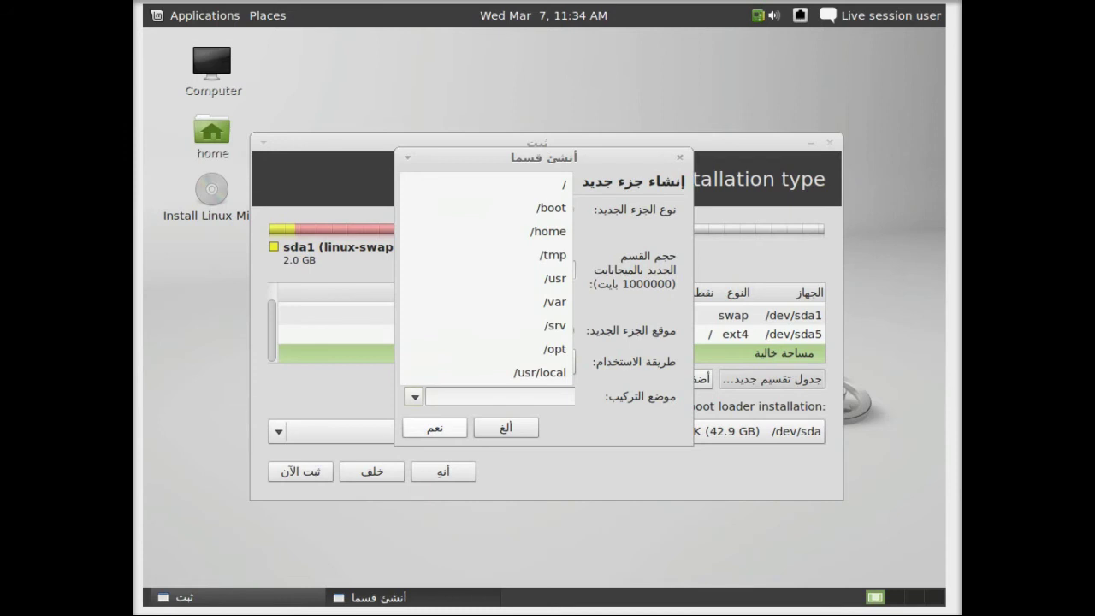
{"action": "left_click", "coordinate": [508, 232]}
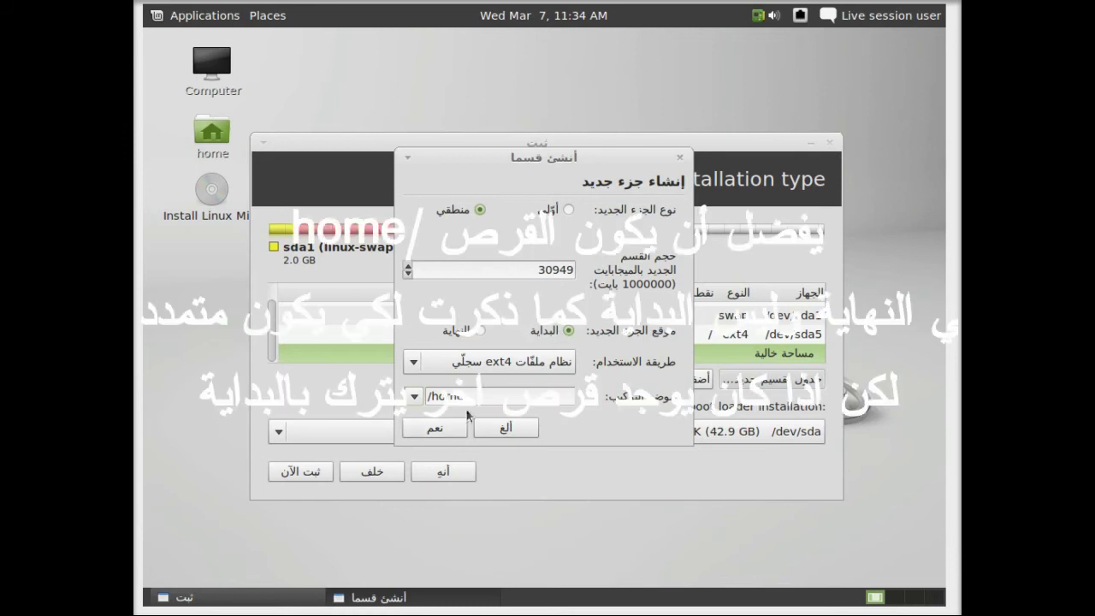
{"action": "left_click", "coordinate": [432, 427]}
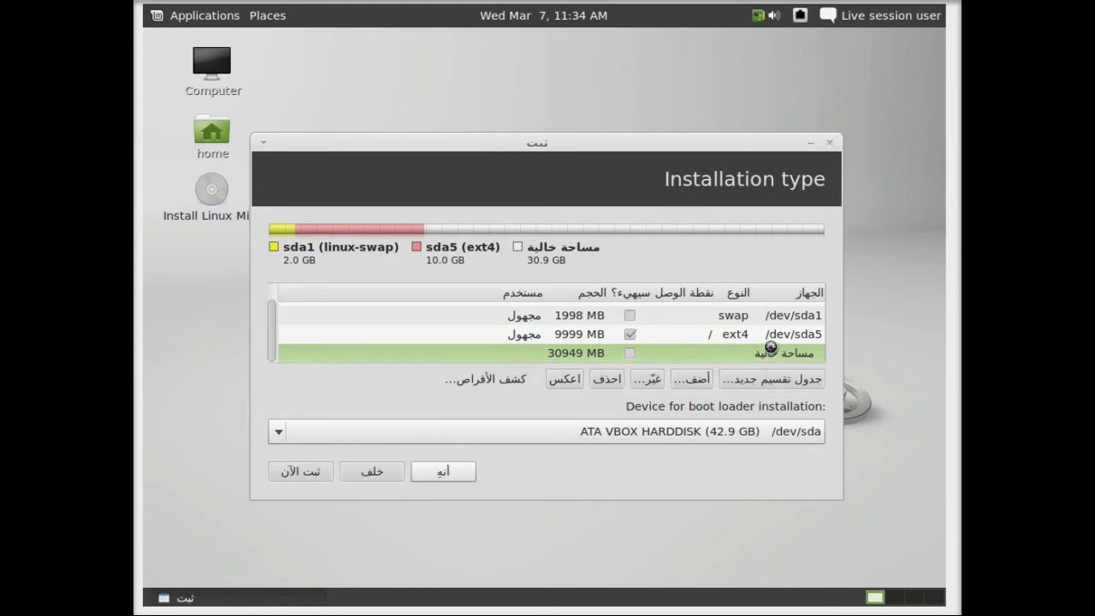
Check the sda5 (/) and sda6 (/home) rows, then show Applications > Other
{"action": "left_click", "coordinate": [773, 339]}
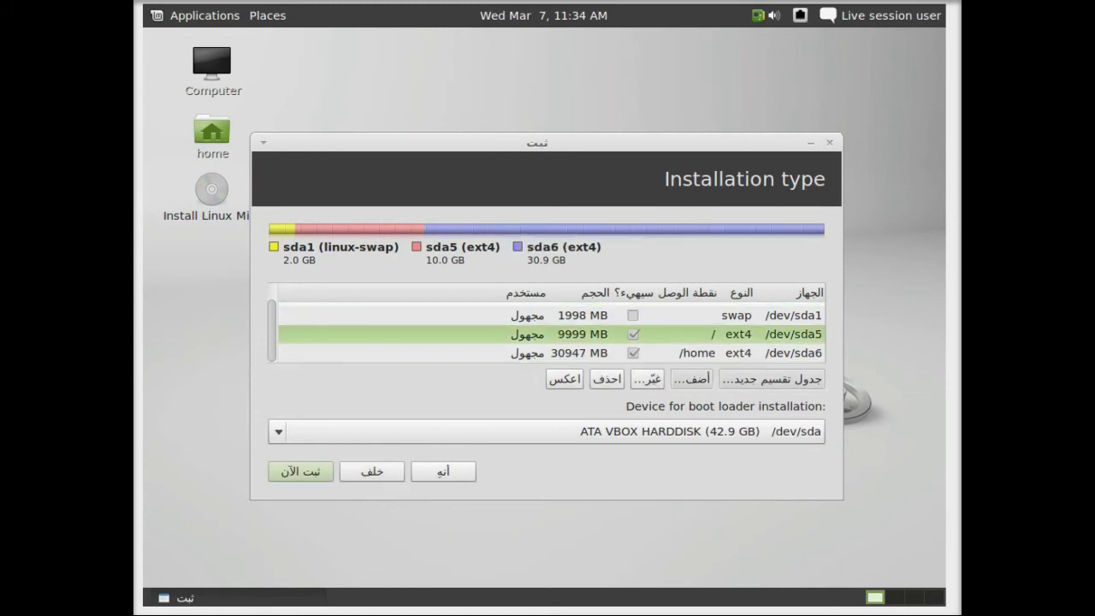
{"action": "left_click", "coordinate": [725, 352]}
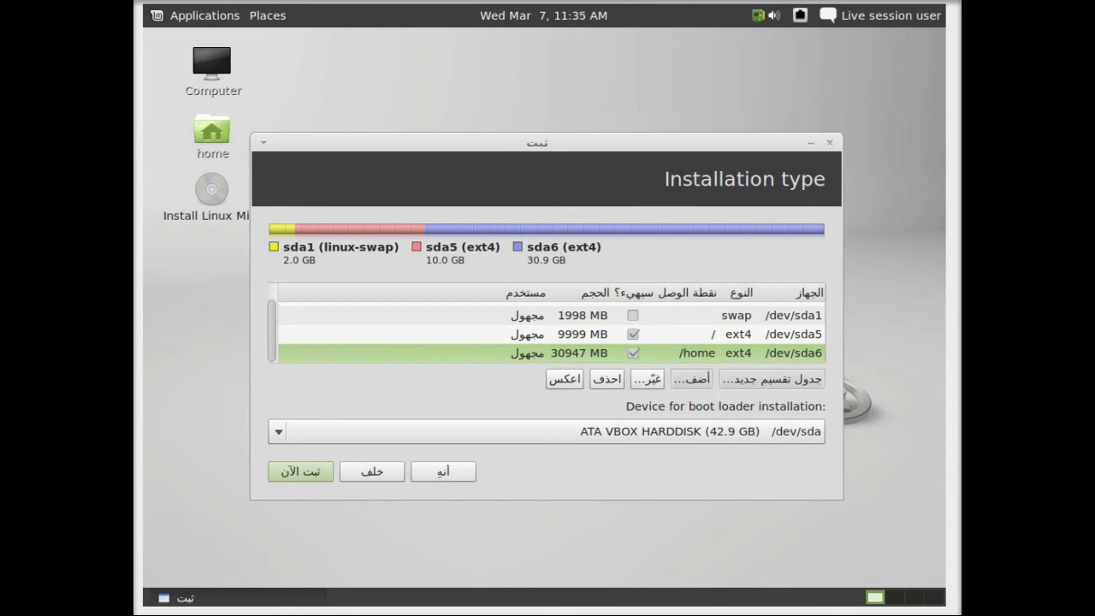
{"action": "left_click", "coordinate": [211, 133]}
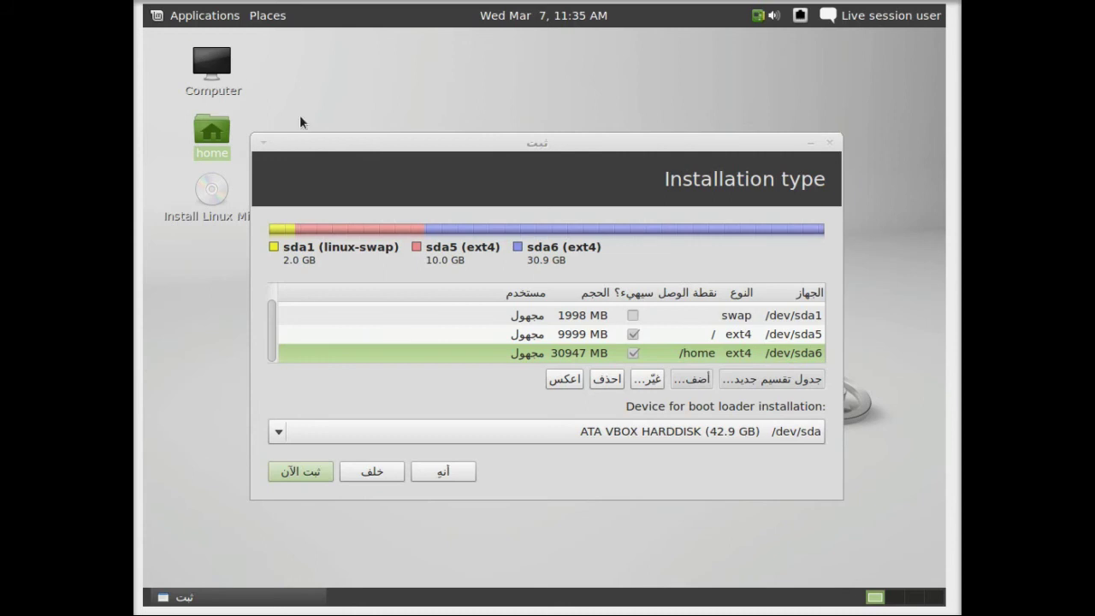
{"action": "left_click", "coordinate": [203, 16]}
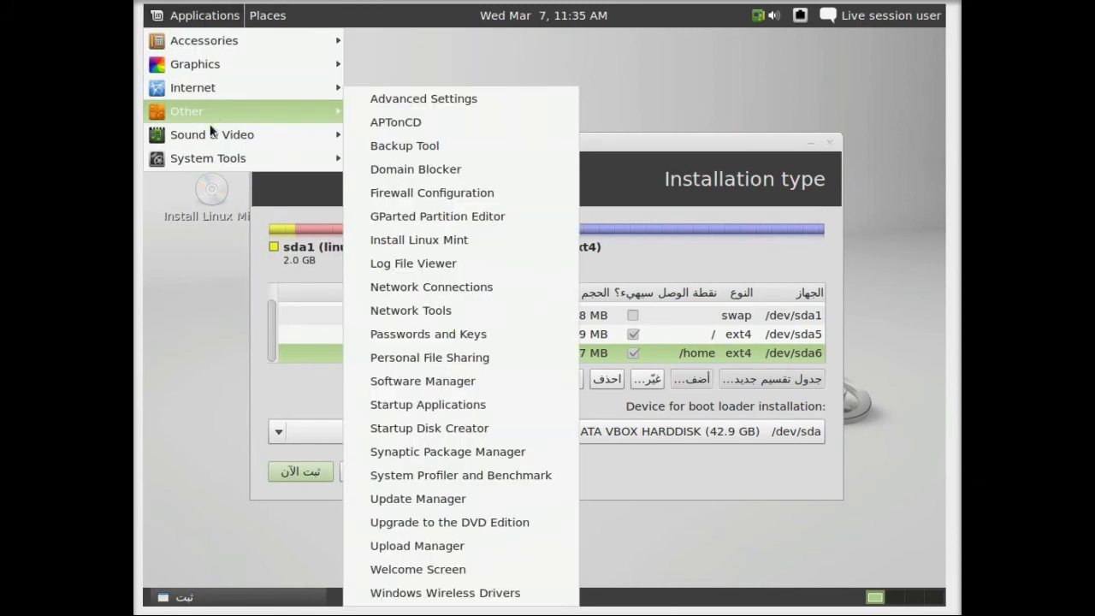
Browse the Applications menu's Accessories submenu, then dismiss the menu to return to the partition layout
{"action": "mouse_move", "coordinate": [213, 134]}
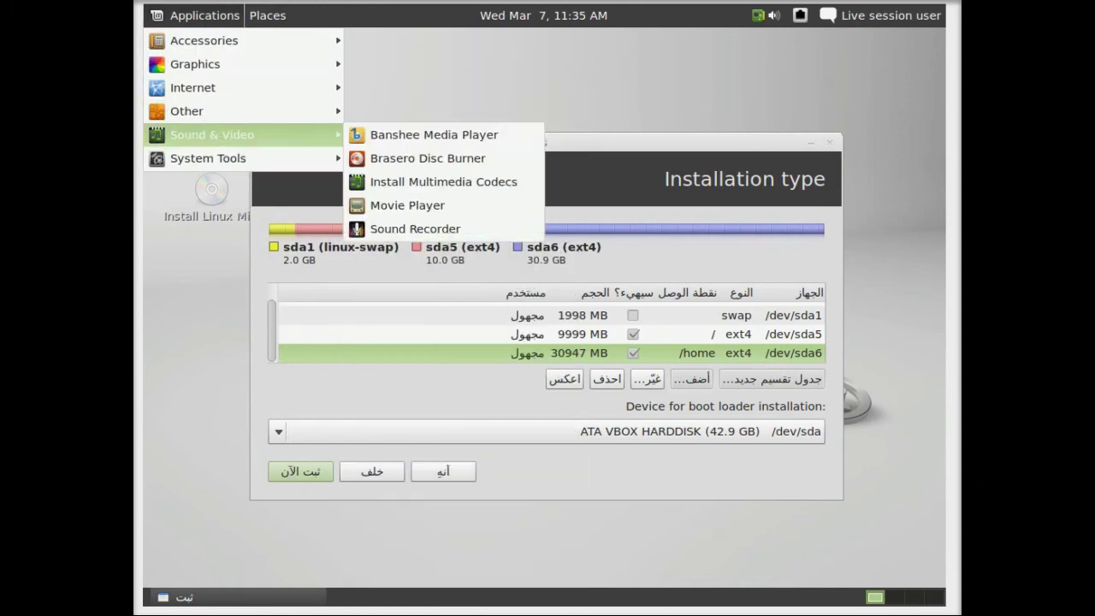
{"action": "mouse_move", "coordinate": [205, 159]}
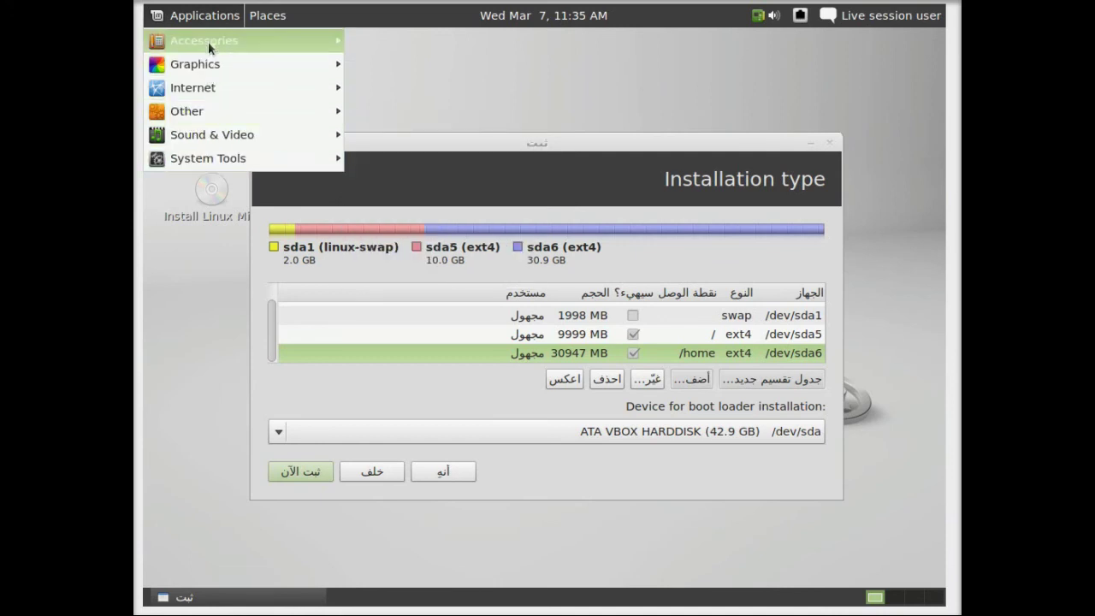
{"action": "left_click", "coordinate": [212, 17]}
{"action": "left_click", "coordinate": [210, 15]}
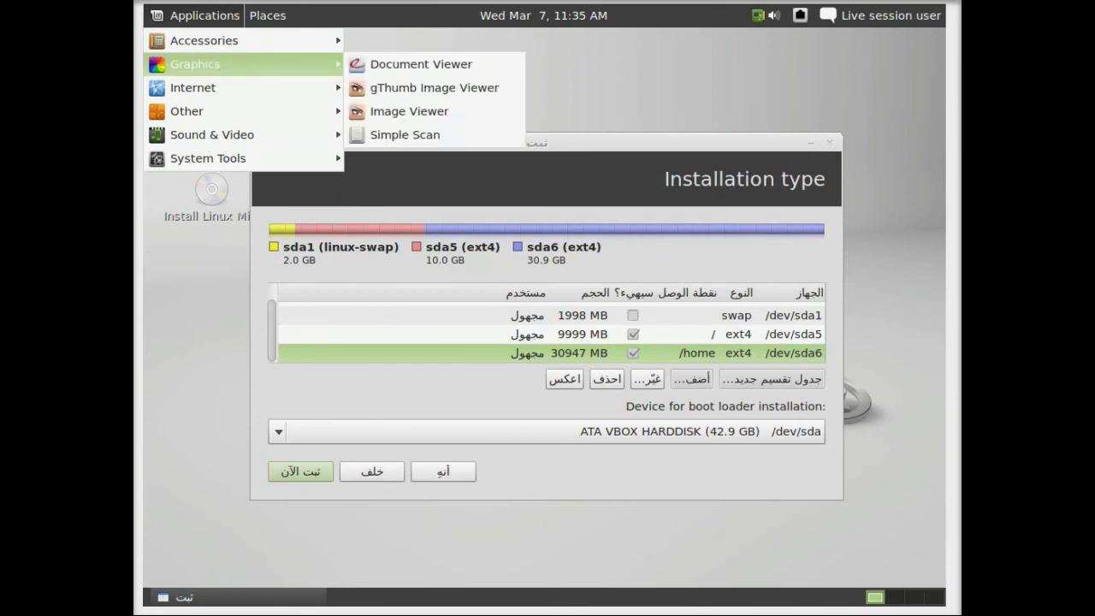
{"action": "mouse_move", "coordinate": [214, 41]}
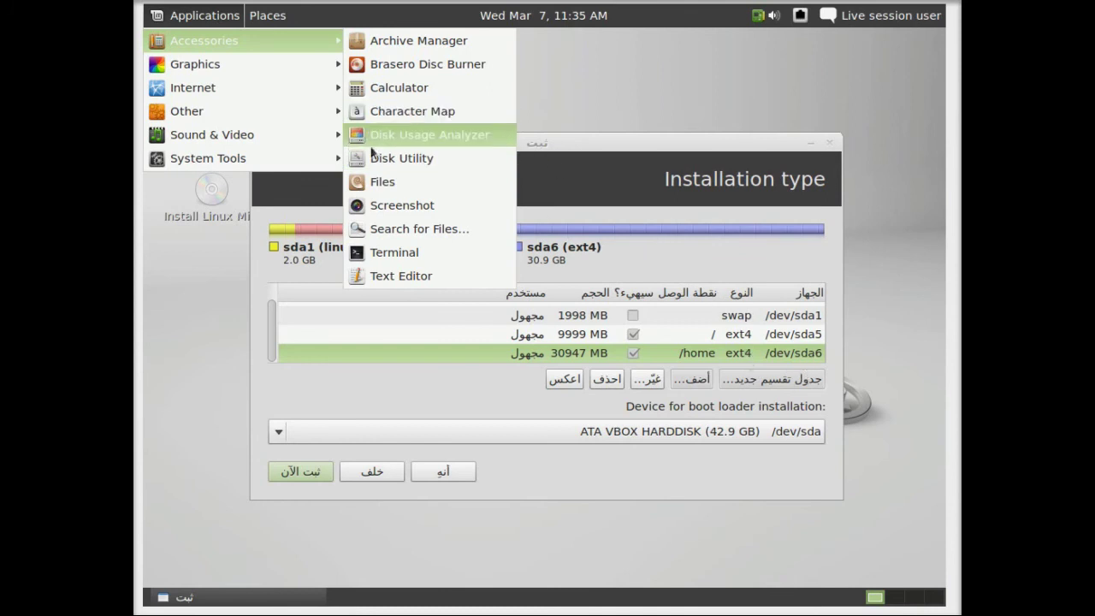
{"action": "left_click", "coordinate": [610, 167]}
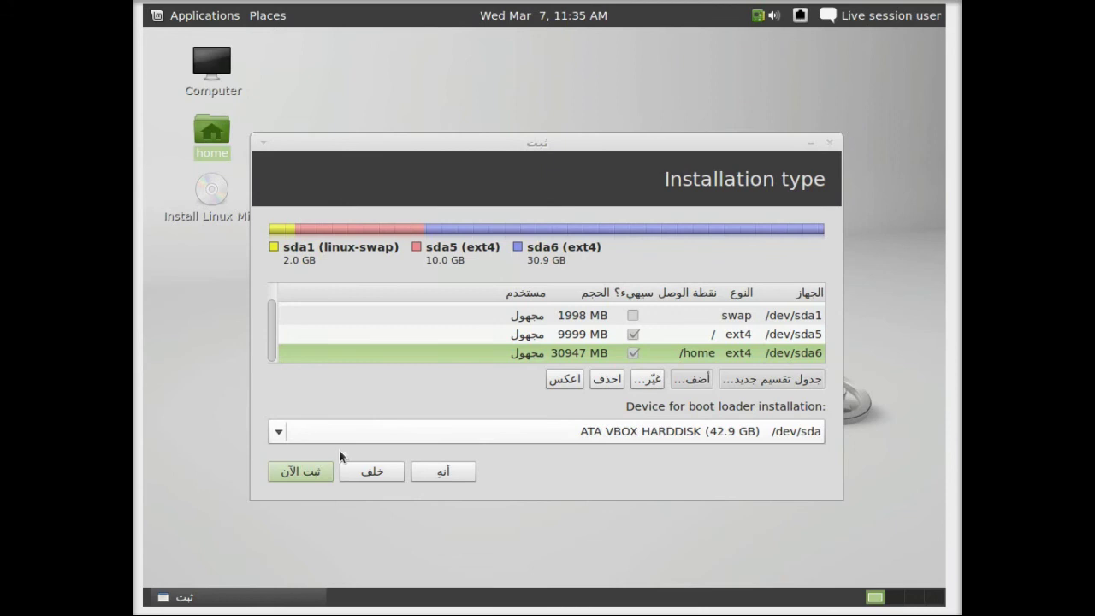
Start installing onto the swap, root and /home partitions and keep Riyadh as the time zone
{"action": "left_click", "coordinate": [317, 467]}
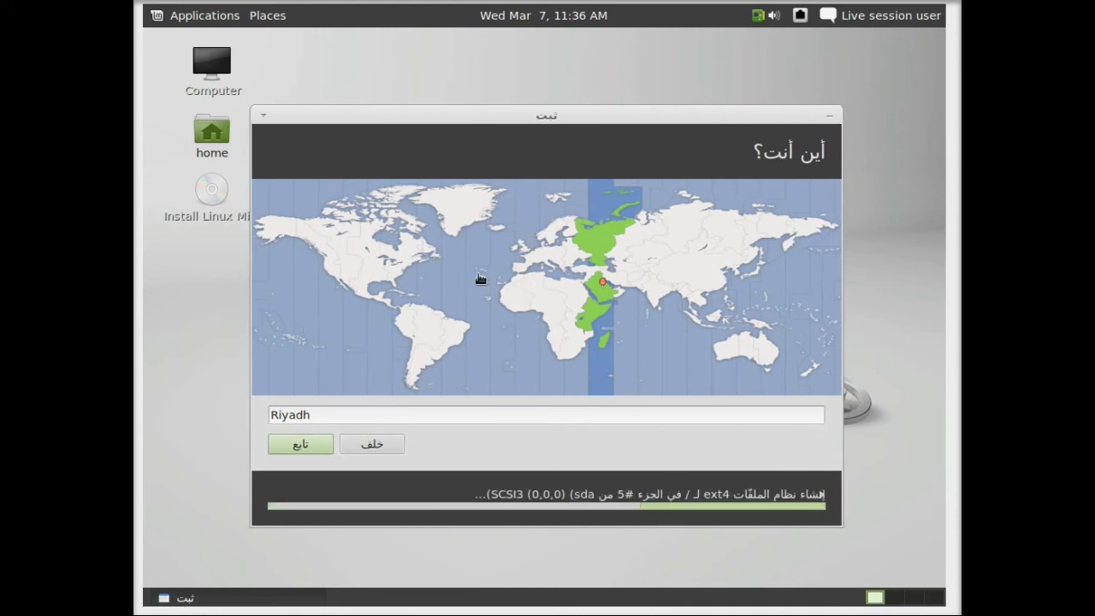
{"action": "left_click", "coordinate": [295, 449]}
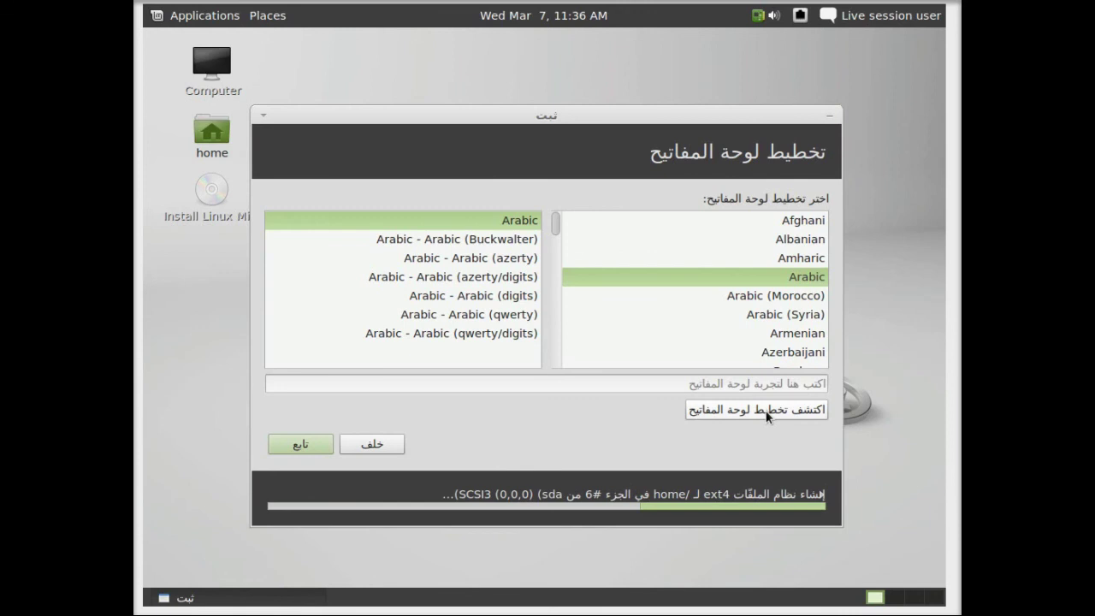
Pick English (US) from the keyboard layout list and continue
{"action": "scroll", "coordinate": [770, 325], "scroll_direction": "down", "scroll_amount": 1}
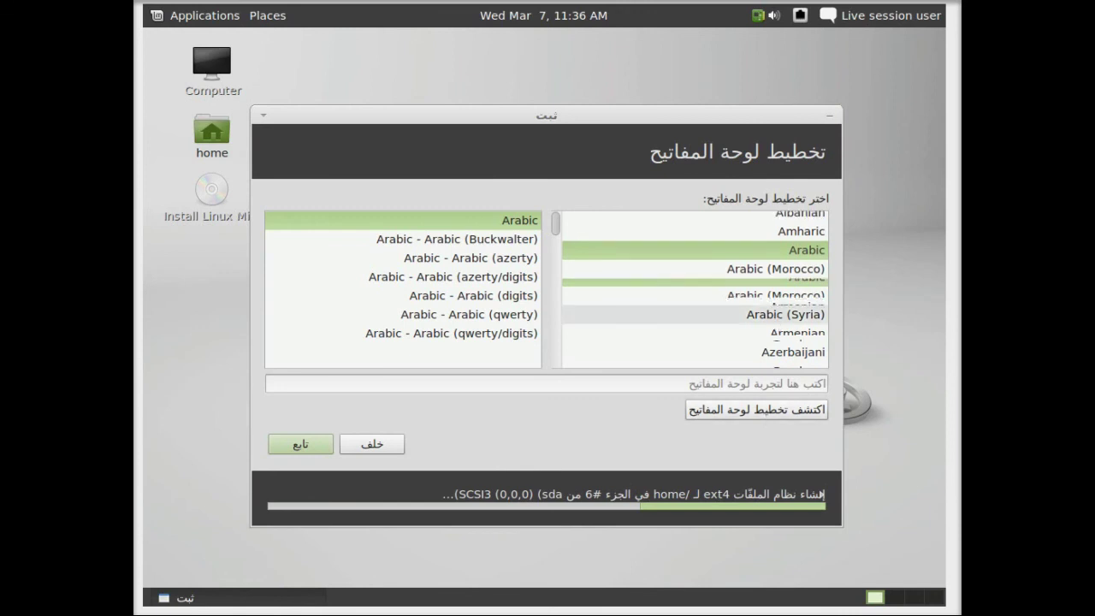
{"action": "scroll", "coordinate": [770, 321], "scroll_direction": "down", "scroll_amount": 10}
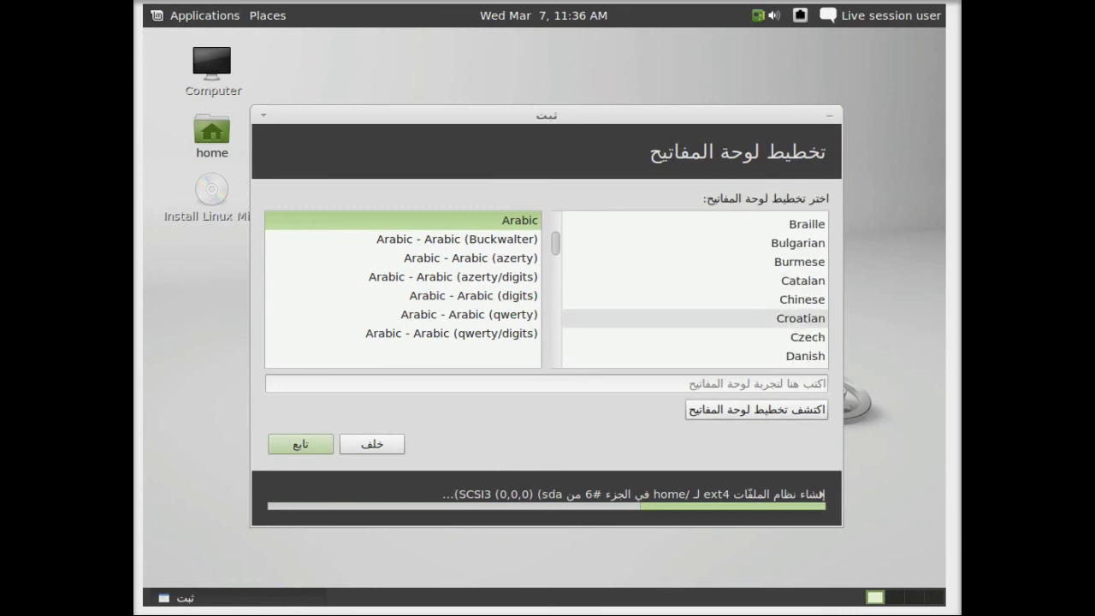
{"action": "left_click", "coordinate": [780, 336]}
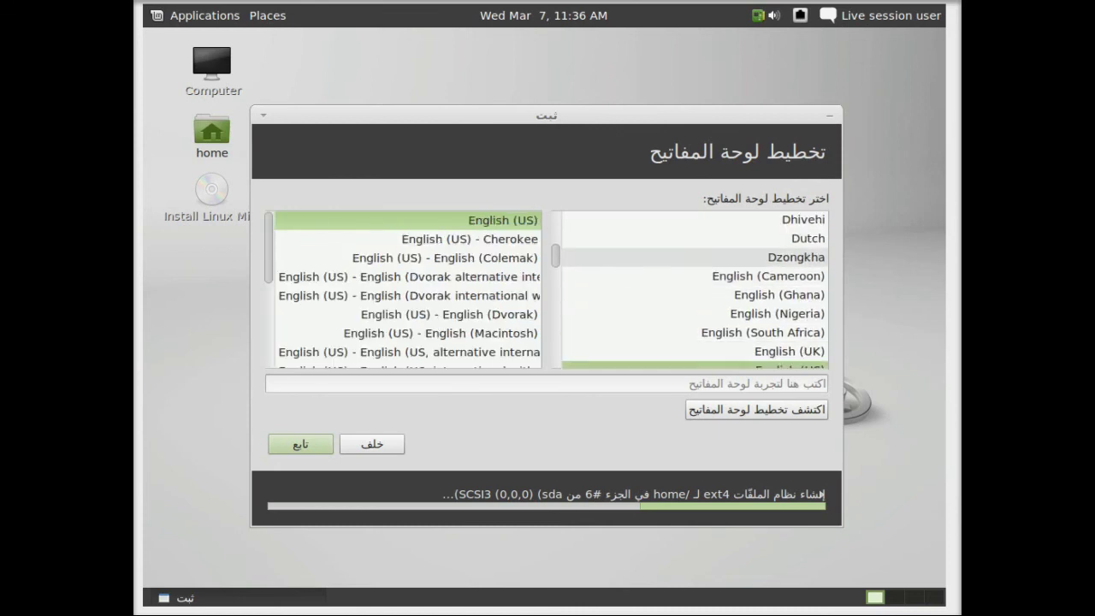
{"action": "scroll", "coordinate": [624, 308], "scroll_direction": "down", "scroll_amount": 2}
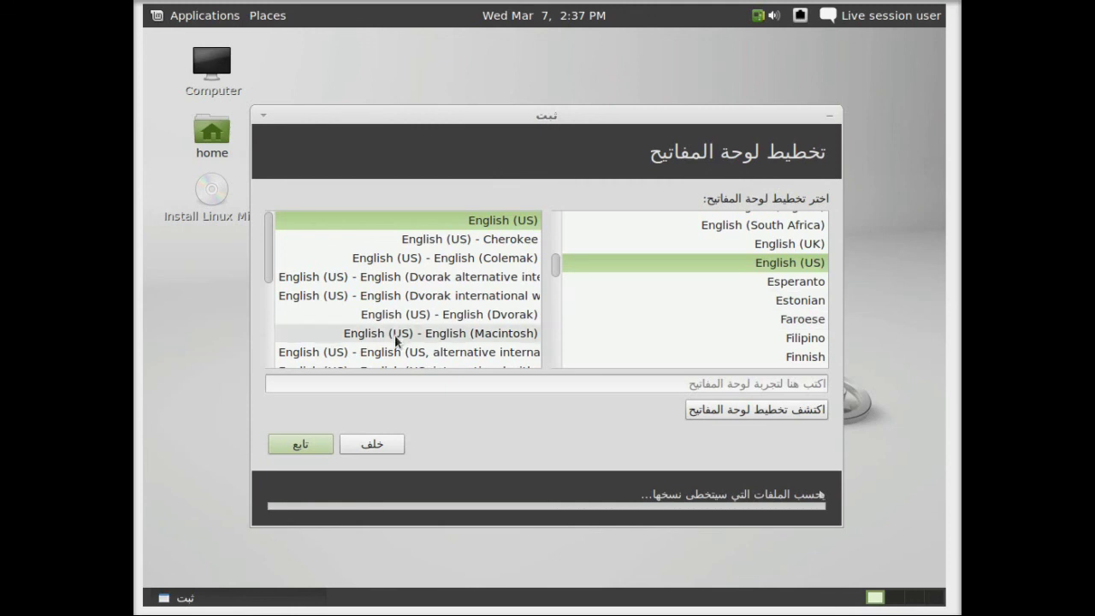
{"action": "left_click", "coordinate": [302, 444]}
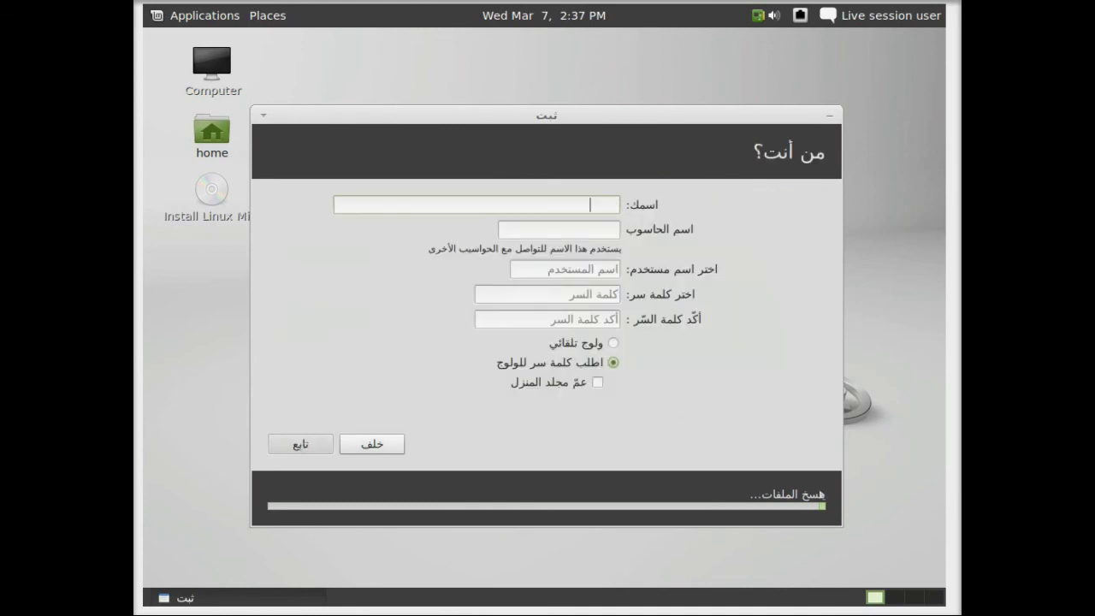
Enter the user's name and type the account password in both password fields
{"action": "type", "text": "a"}
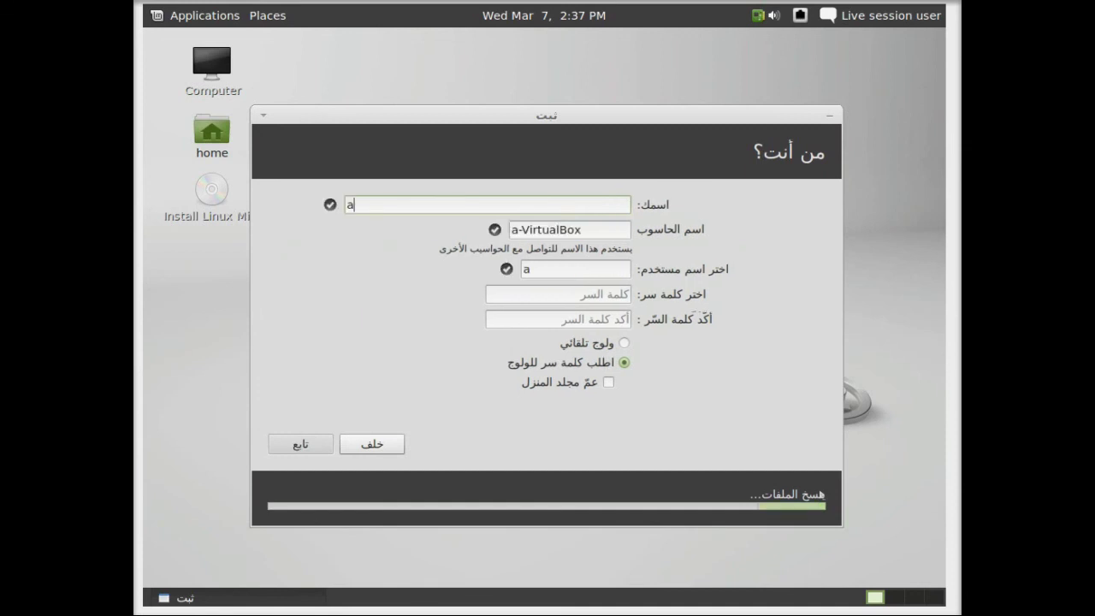
{"action": "type", "text": "bdulmogeeb"}
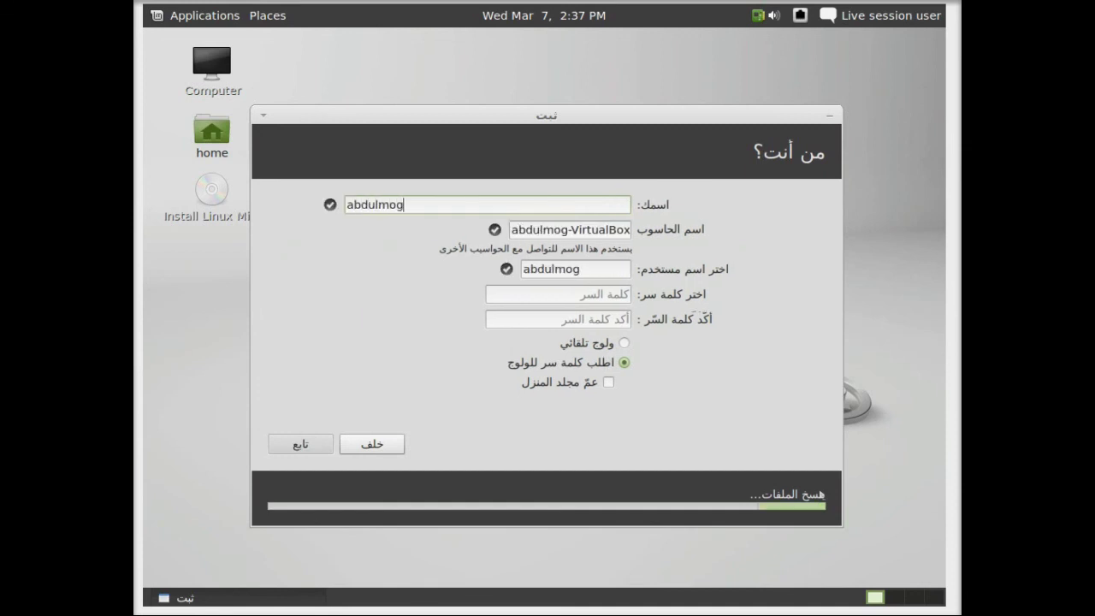
{"action": "key", "text": "Tab"}
{"action": "key", "text": "Tab"}
{"action": "key", "text": "Tab"}
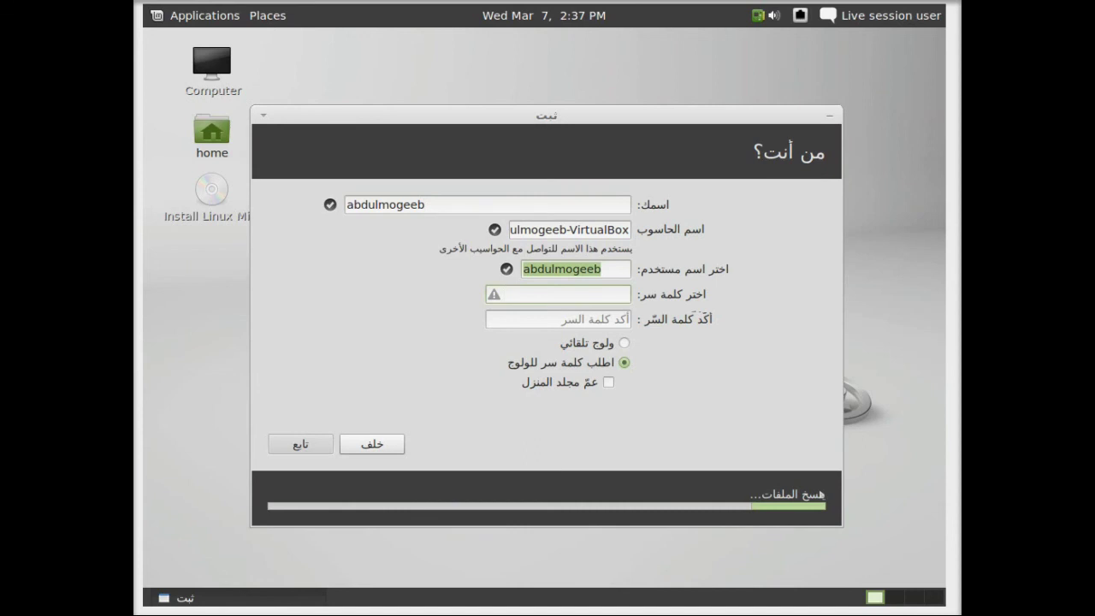
{"action": "type", "text": "1234"}
{"action": "key", "text": "Tab"}
{"action": "type", "text": "1234"}
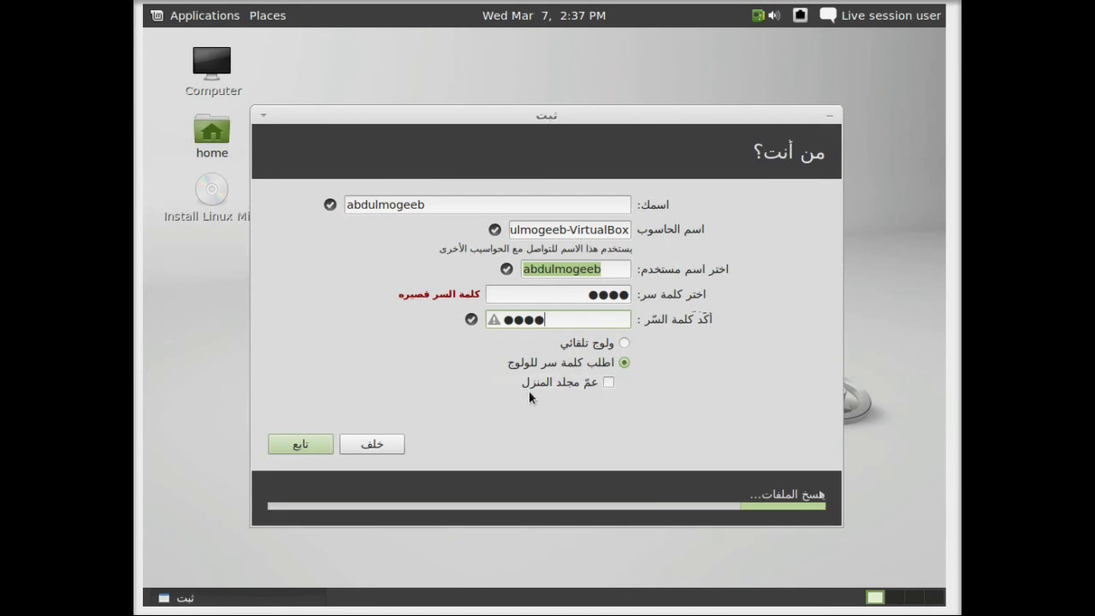
Turn on home folder encryption and automatic login, then submit the account details
{"action": "left_click", "coordinate": [607, 384]}
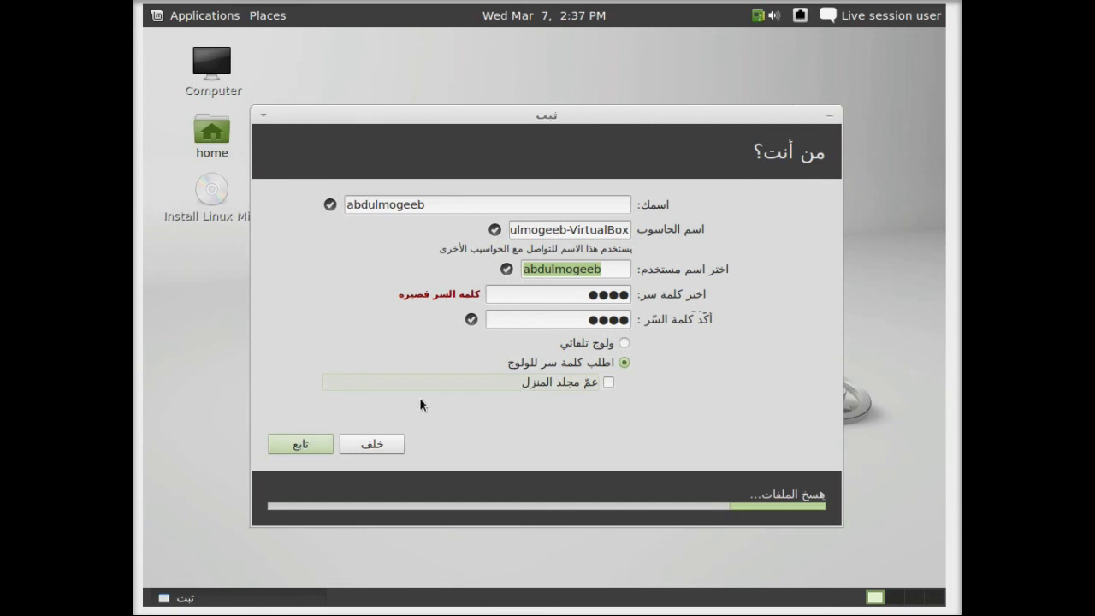
{"action": "left_click", "coordinate": [582, 343]}
{"action": "left_click", "coordinate": [313, 445]}
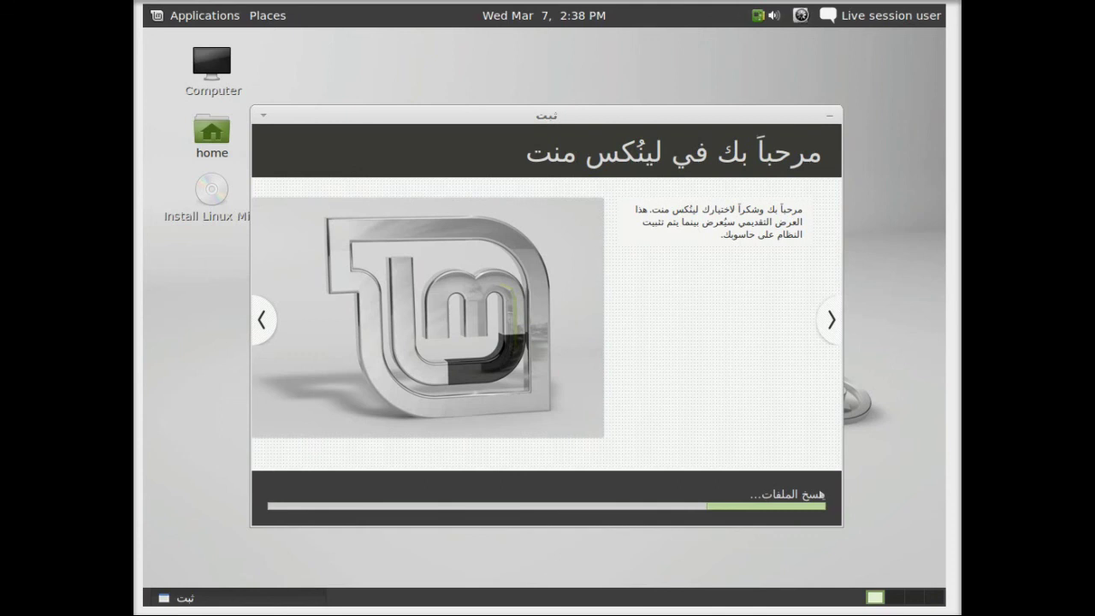
Disconnect the wired network, then restart once the installation is reported complete
{"action": "left_click", "coordinate": [802, 15]}
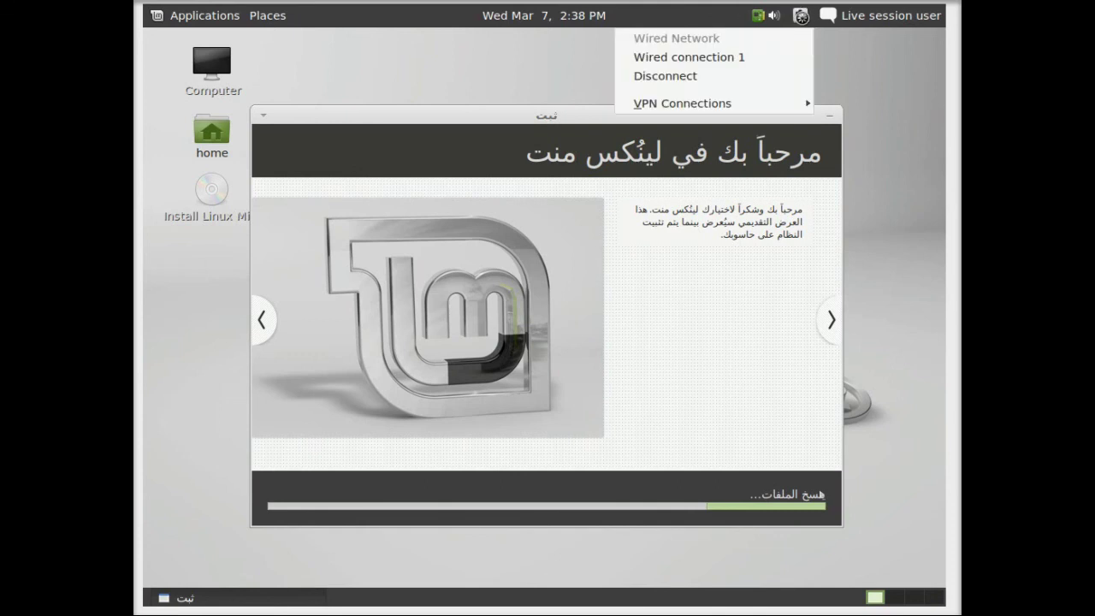
{"action": "left_click", "coordinate": [709, 76]}
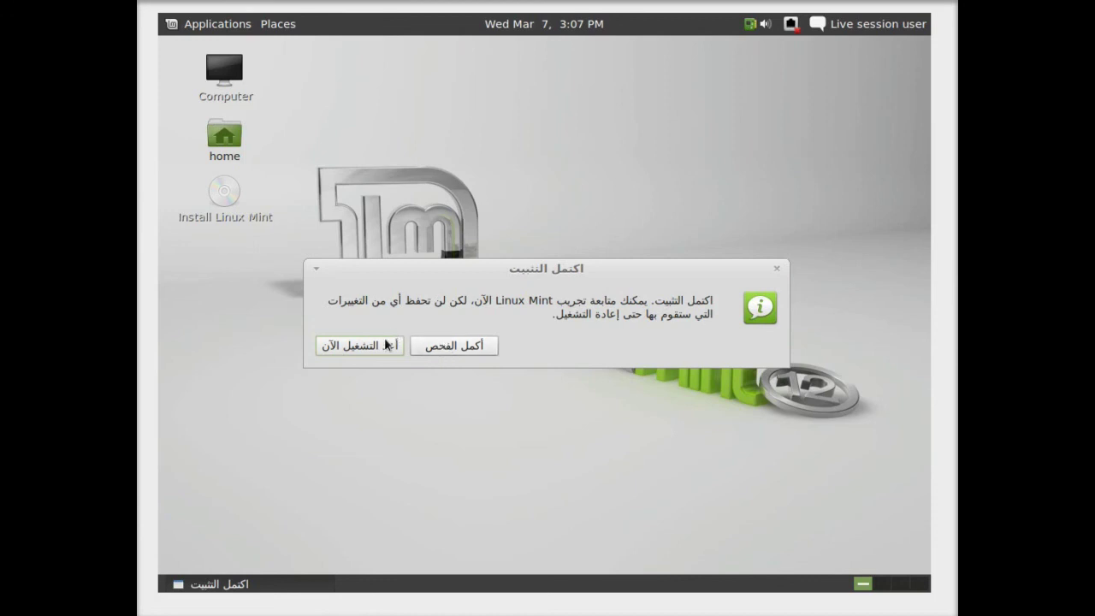
{"action": "left_click", "coordinate": [384, 344]}
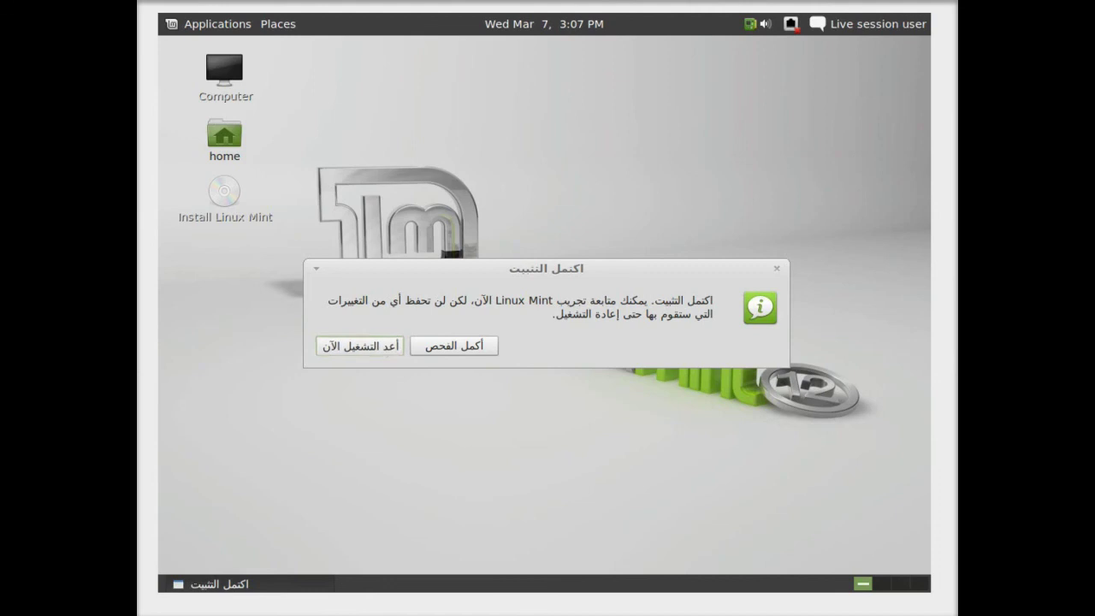